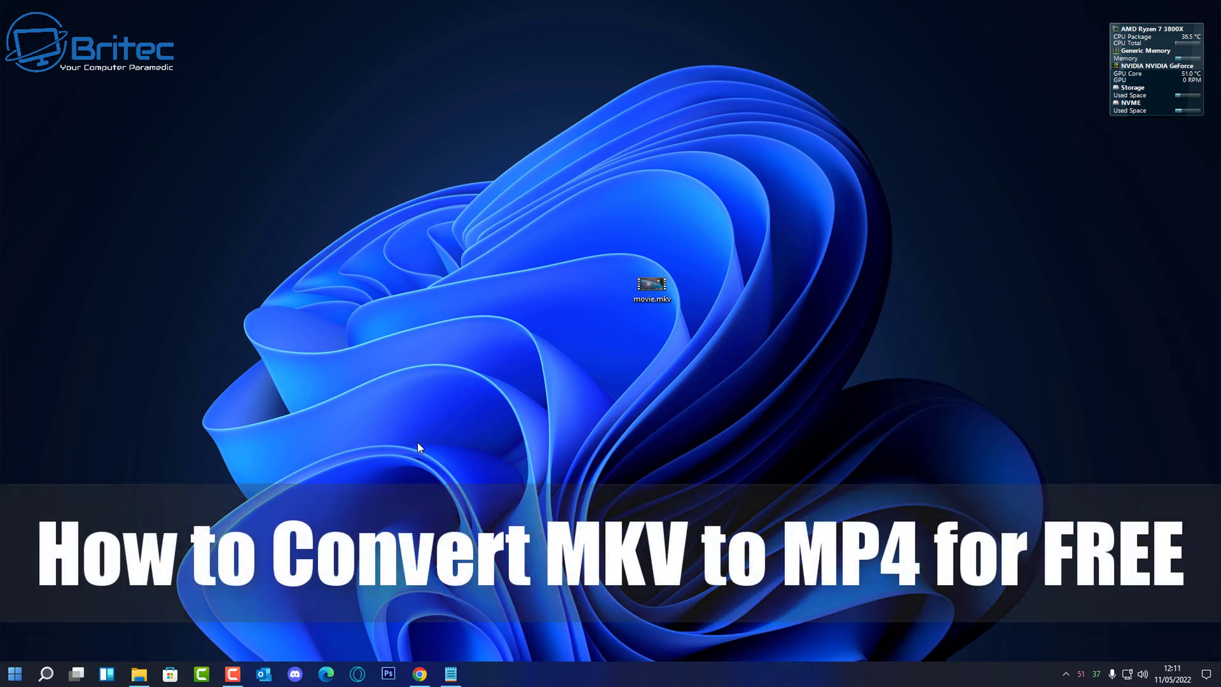
Open the properties of movie.mkv on the desktop and check its file type
drag(649, 290, 601, 290)
mouse_move(600, 290)
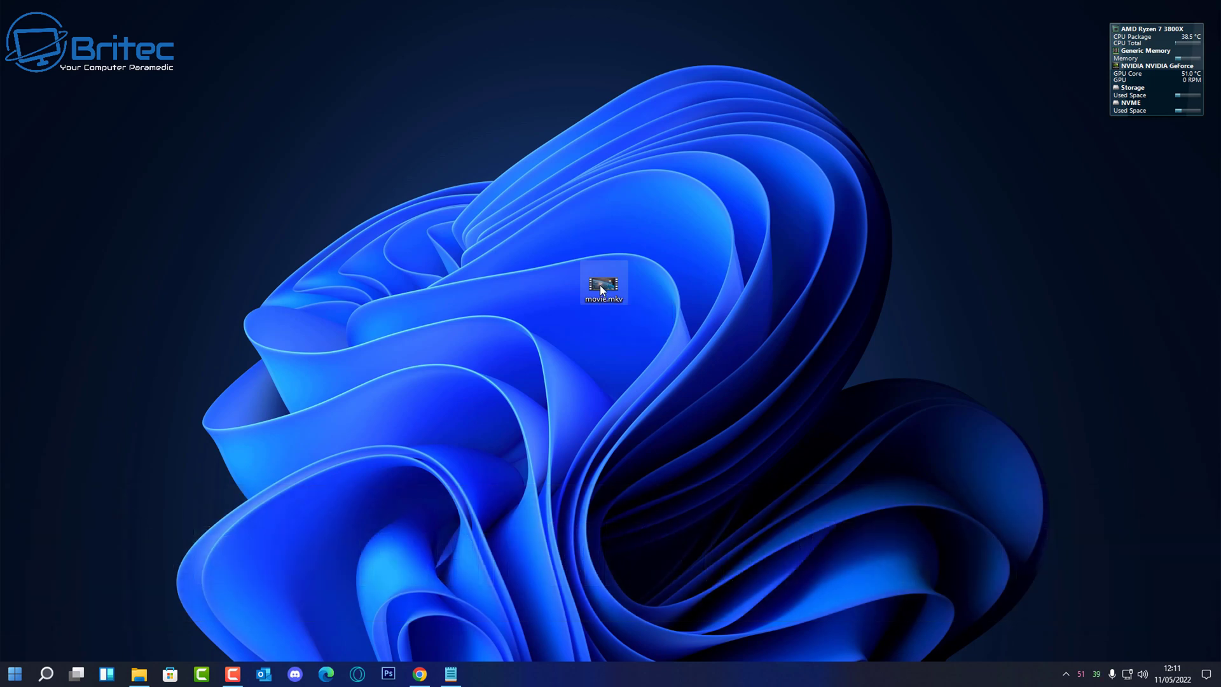
right_click(601, 287)
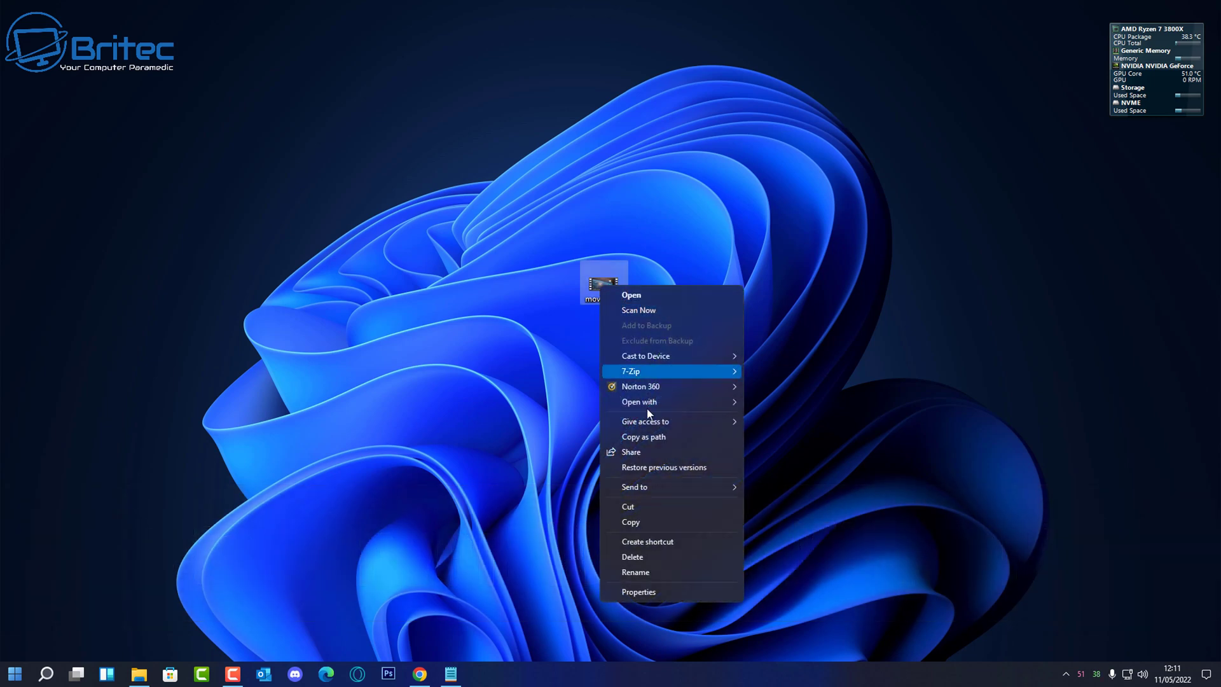
click(657, 591)
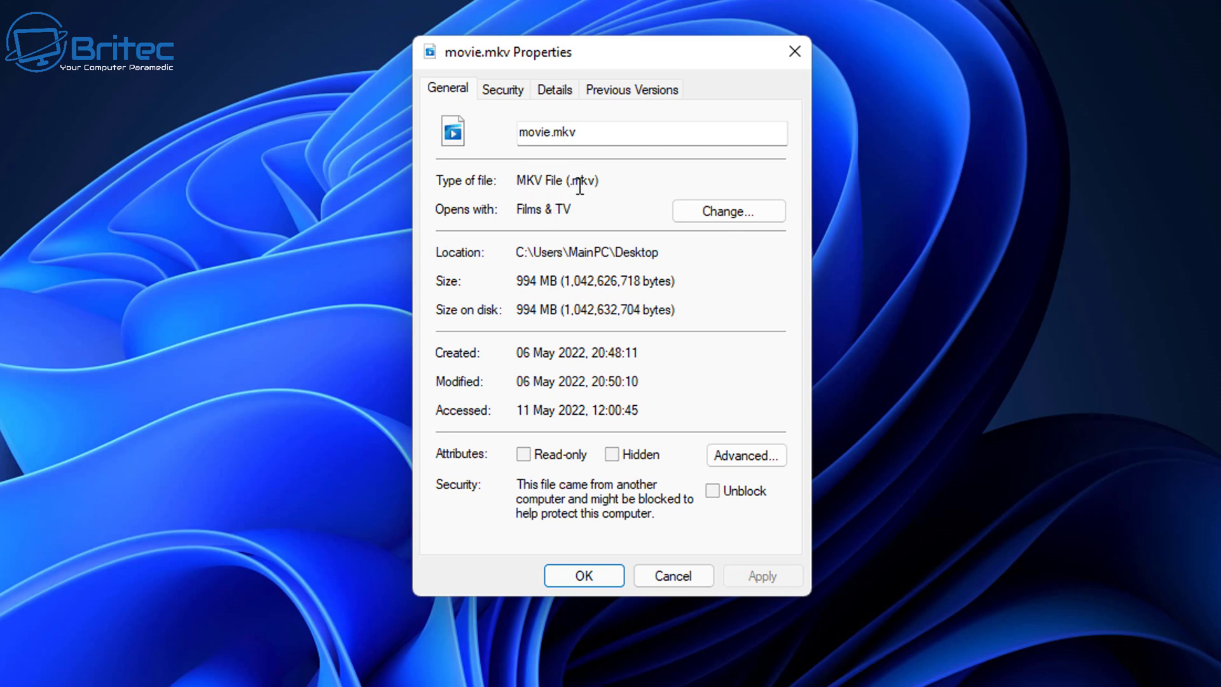
drag(604, 181, 514, 181)
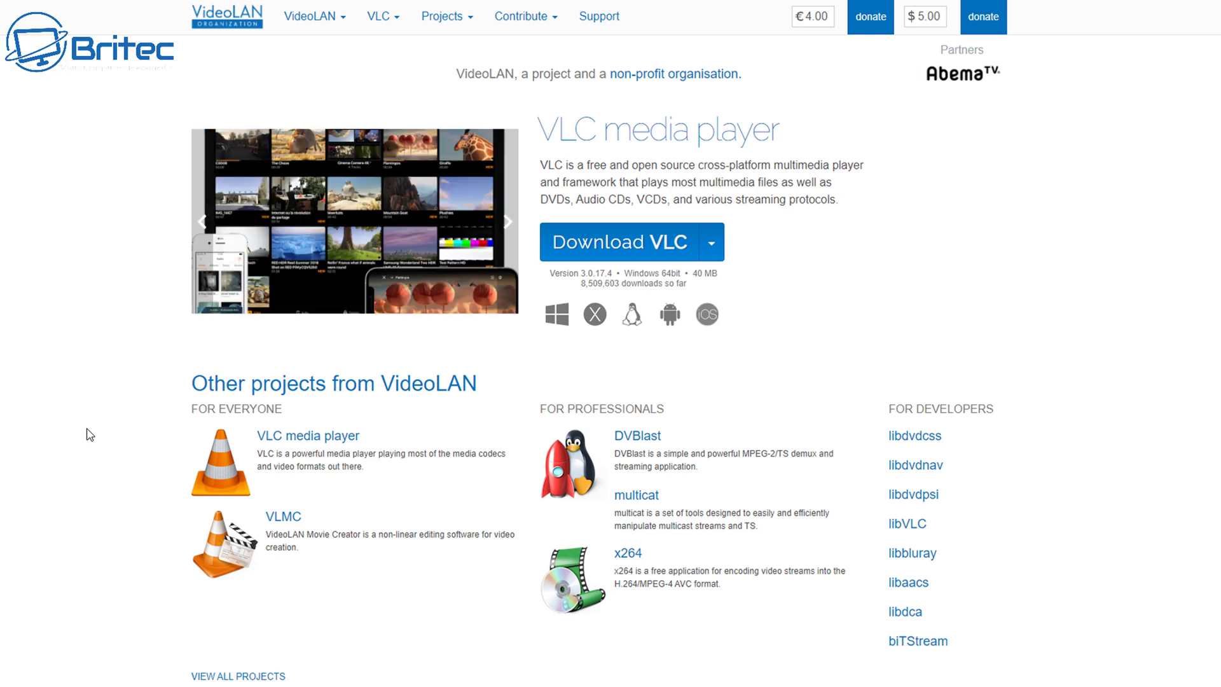
In VLC media player, add movie.mkv from the Desktop as the source file and proceed to its conversion settings
click(487, 221)
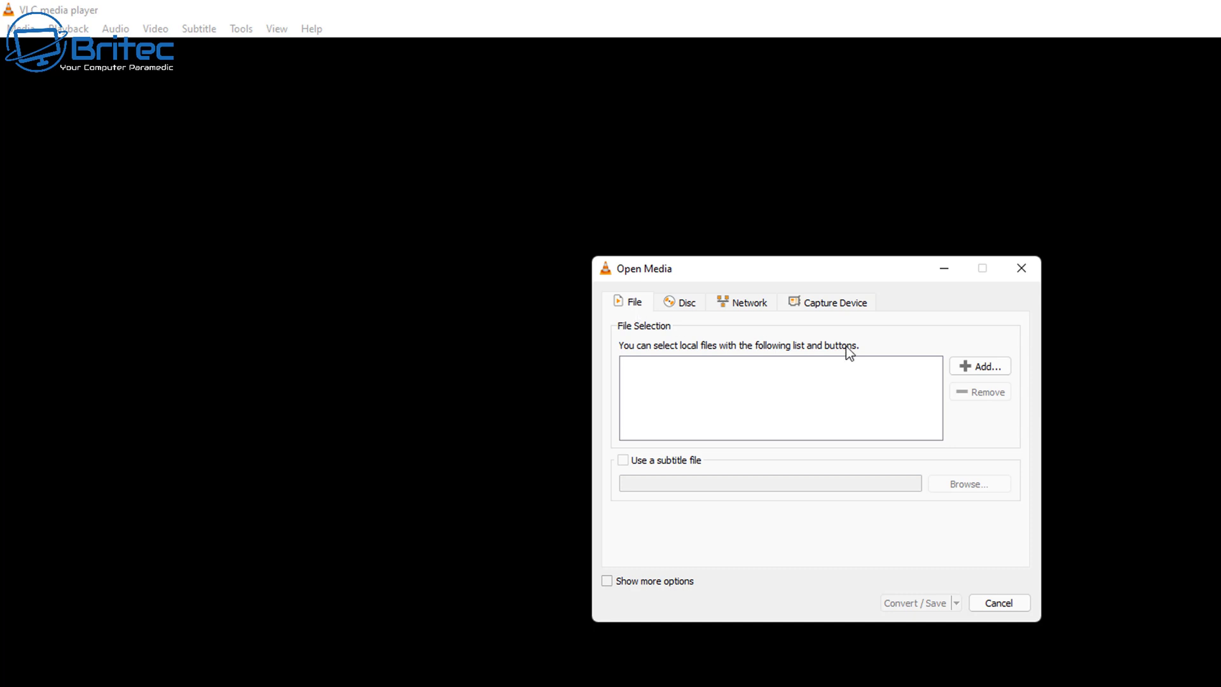
click(969, 368)
click(978, 501)
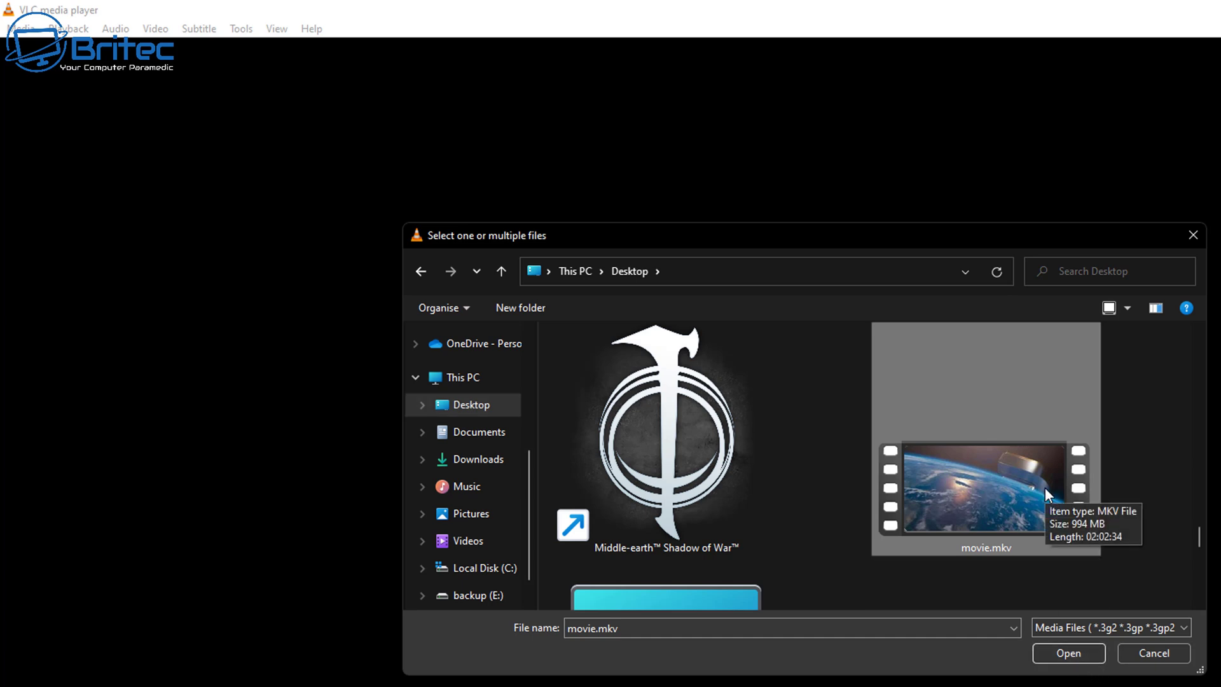
click(1070, 655)
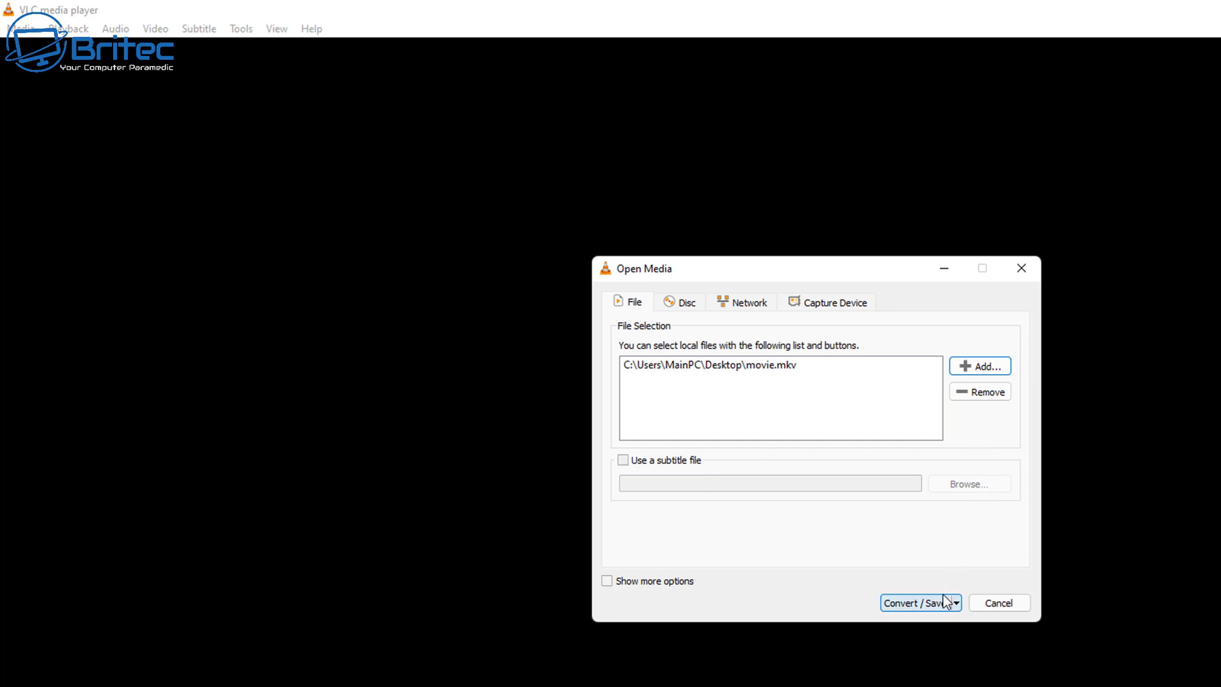
click(606, 581)
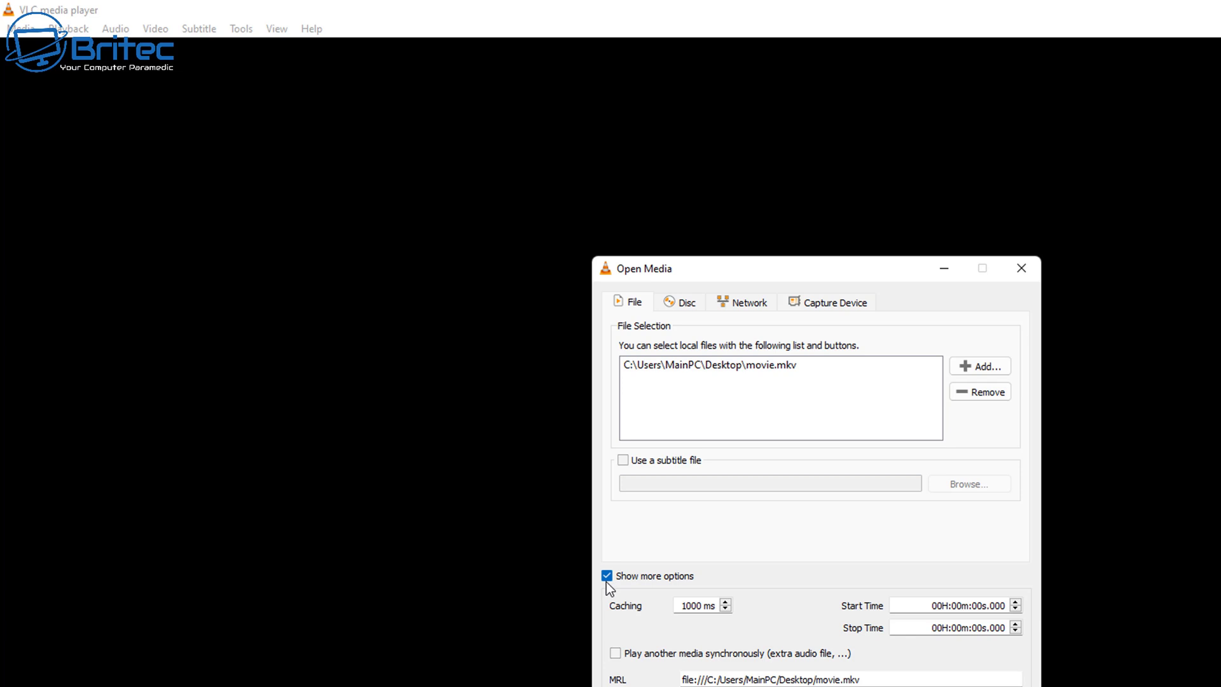
click(606, 582)
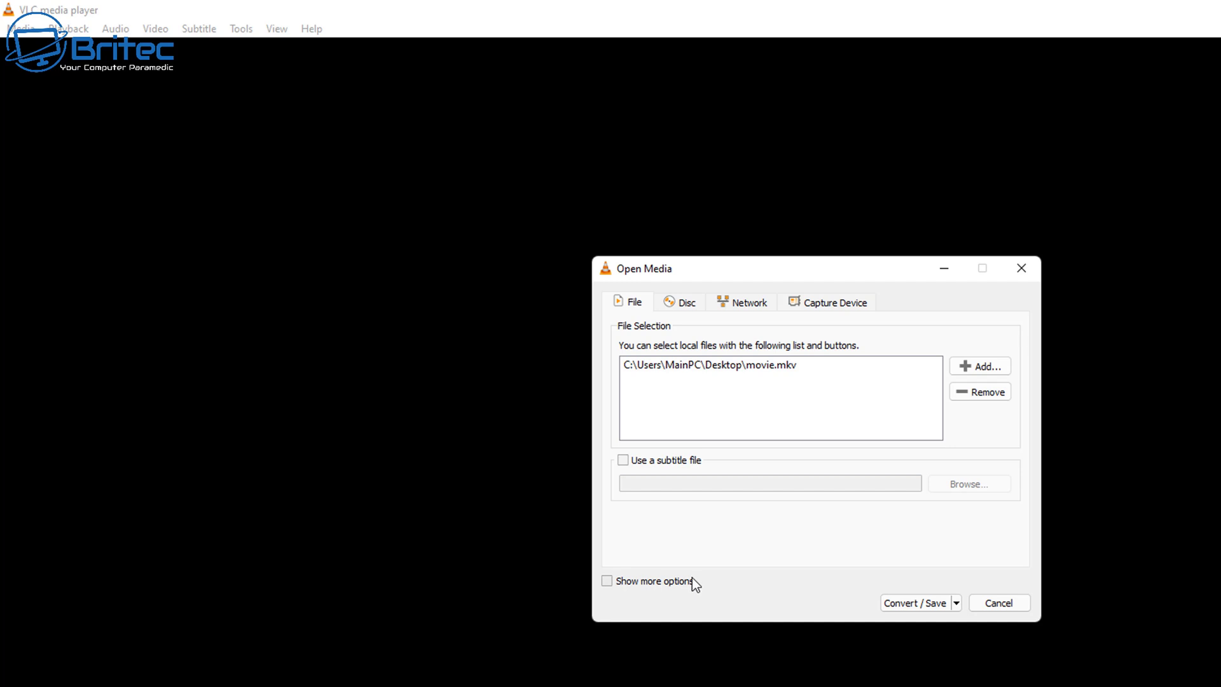
click(913, 605)
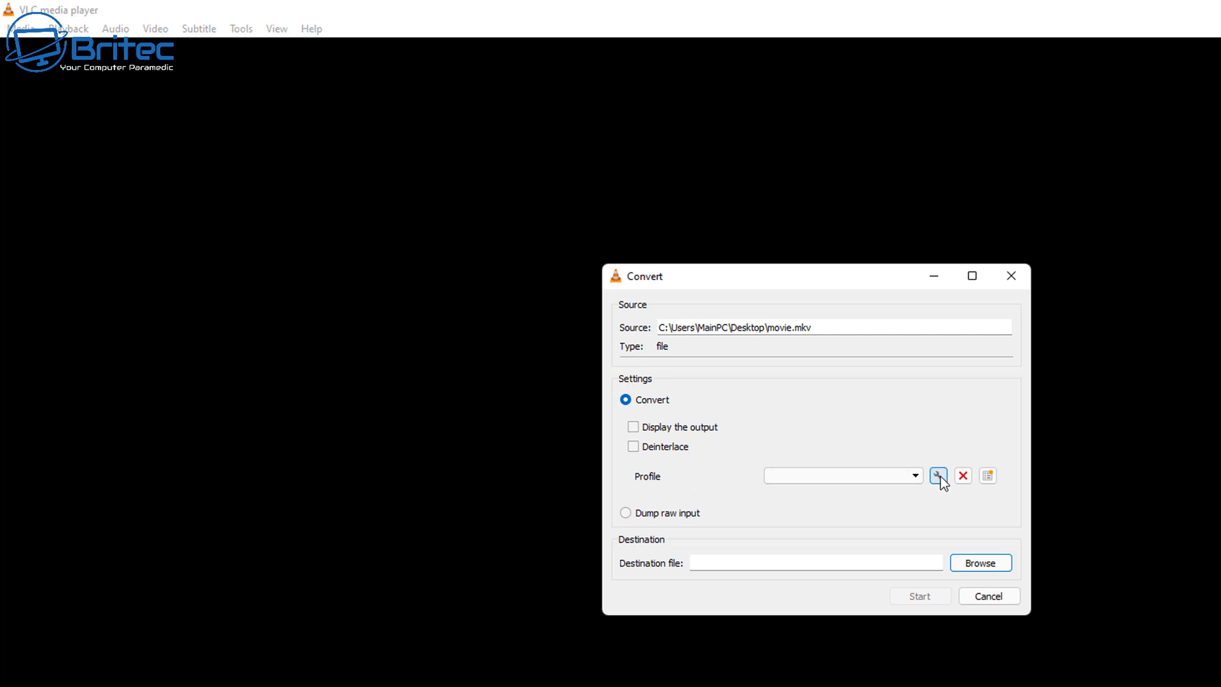
Browse the available conversion profiles and choose Video for Youtube HD
click(916, 476)
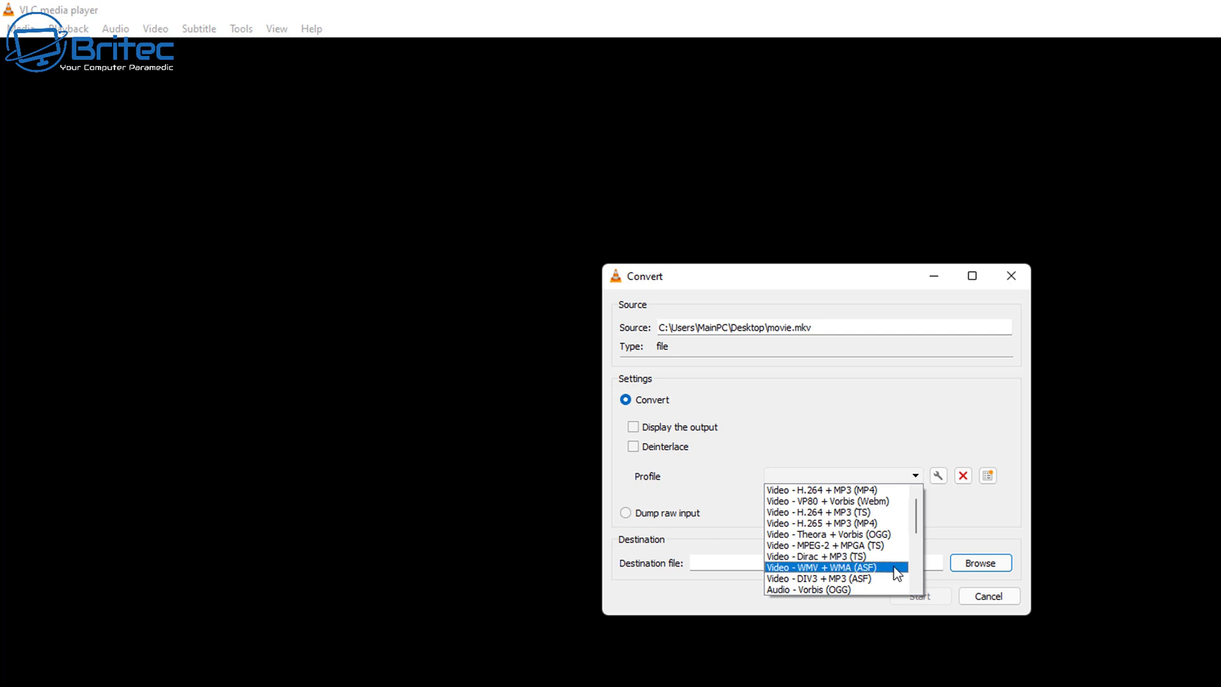
drag(918, 525, 920, 554)
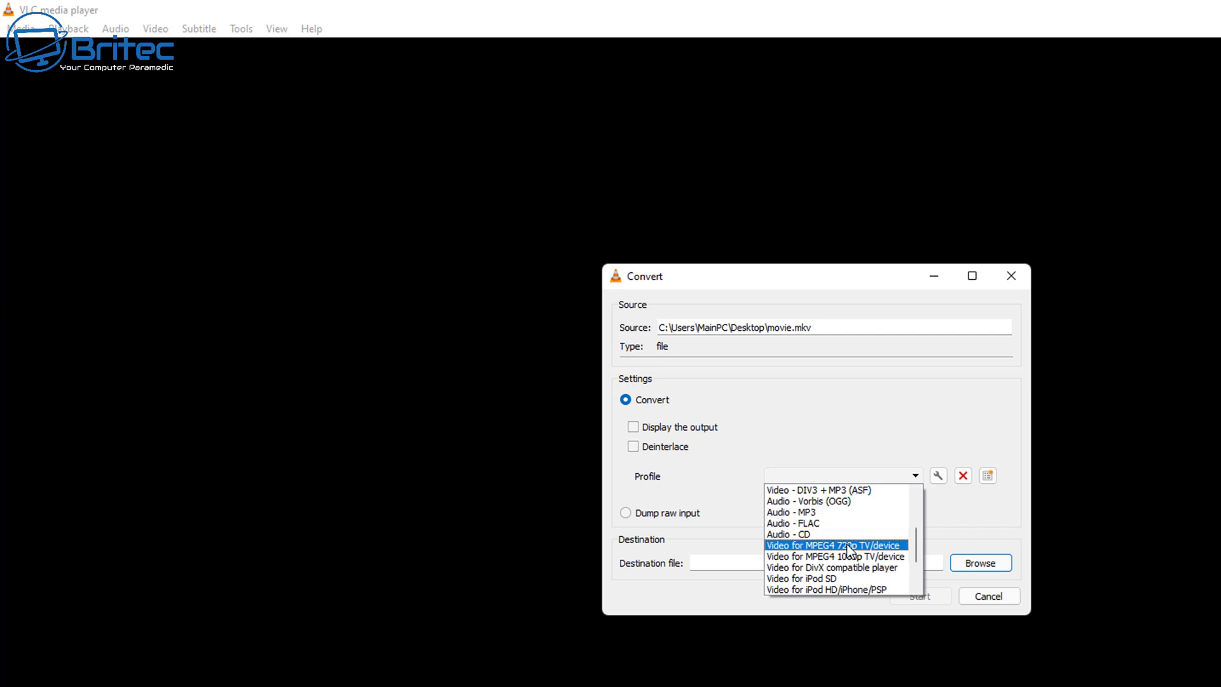
scroll(853, 560, down, 2)
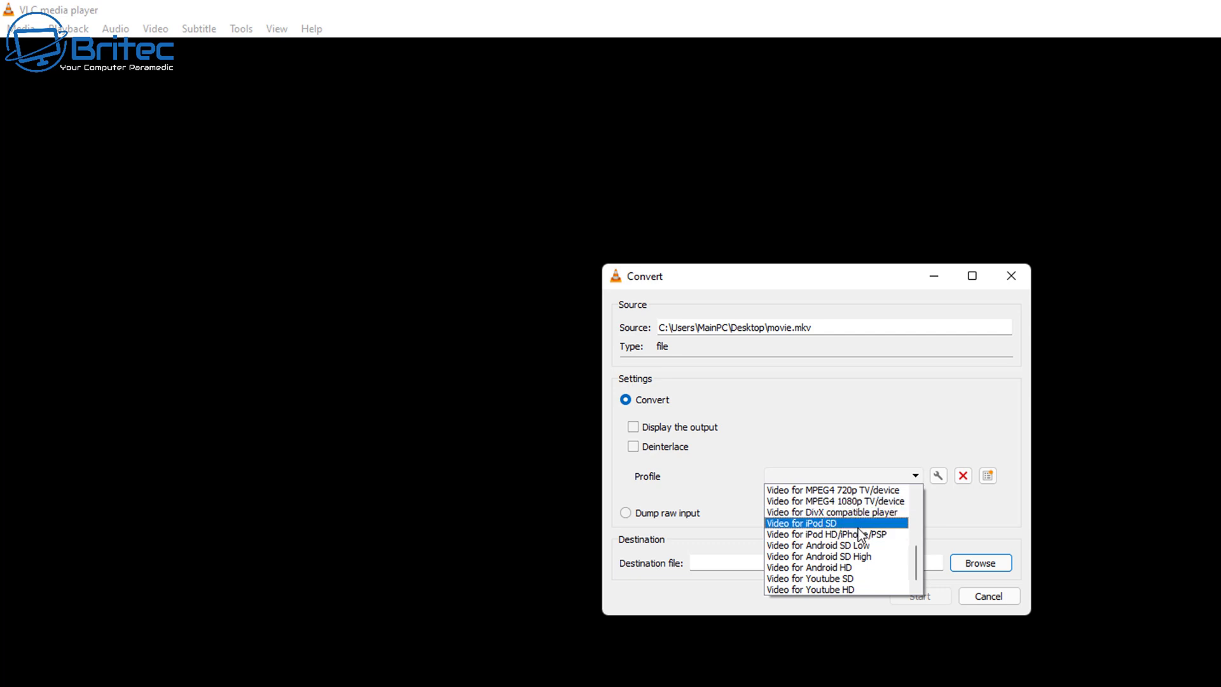
click(845, 590)
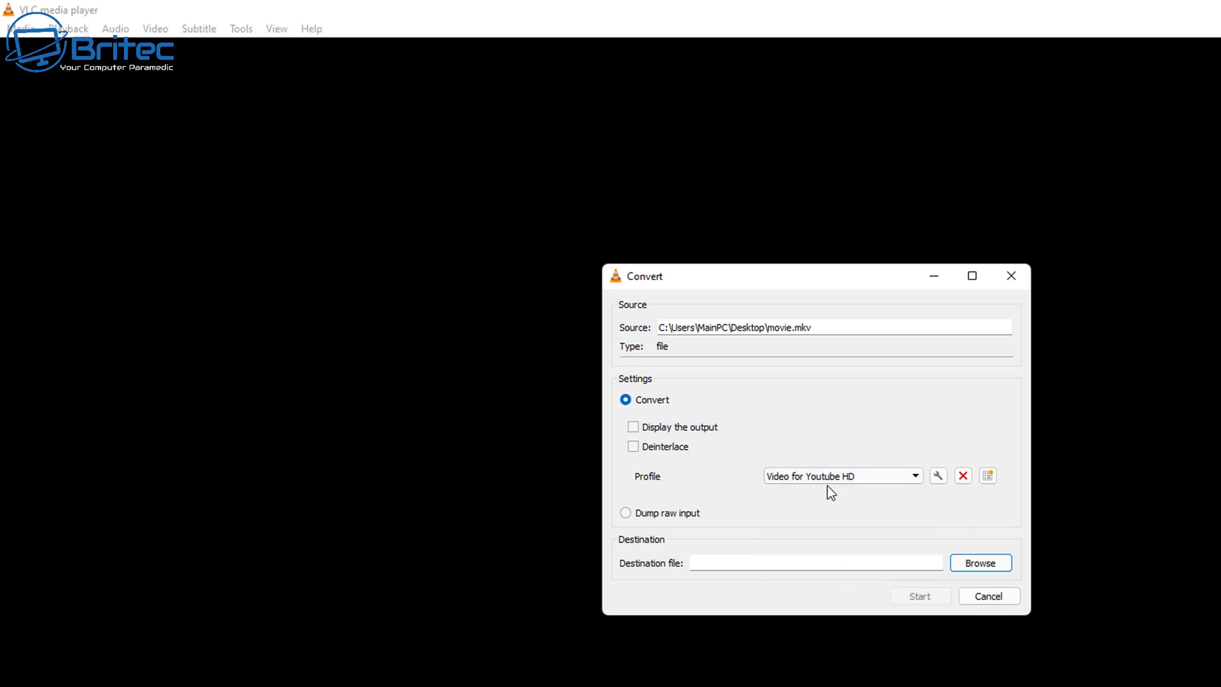
Examine the encapsulation, video codec and audio codec settings of the Video for Youtube HD profile, leaving without saving
click(938, 477)
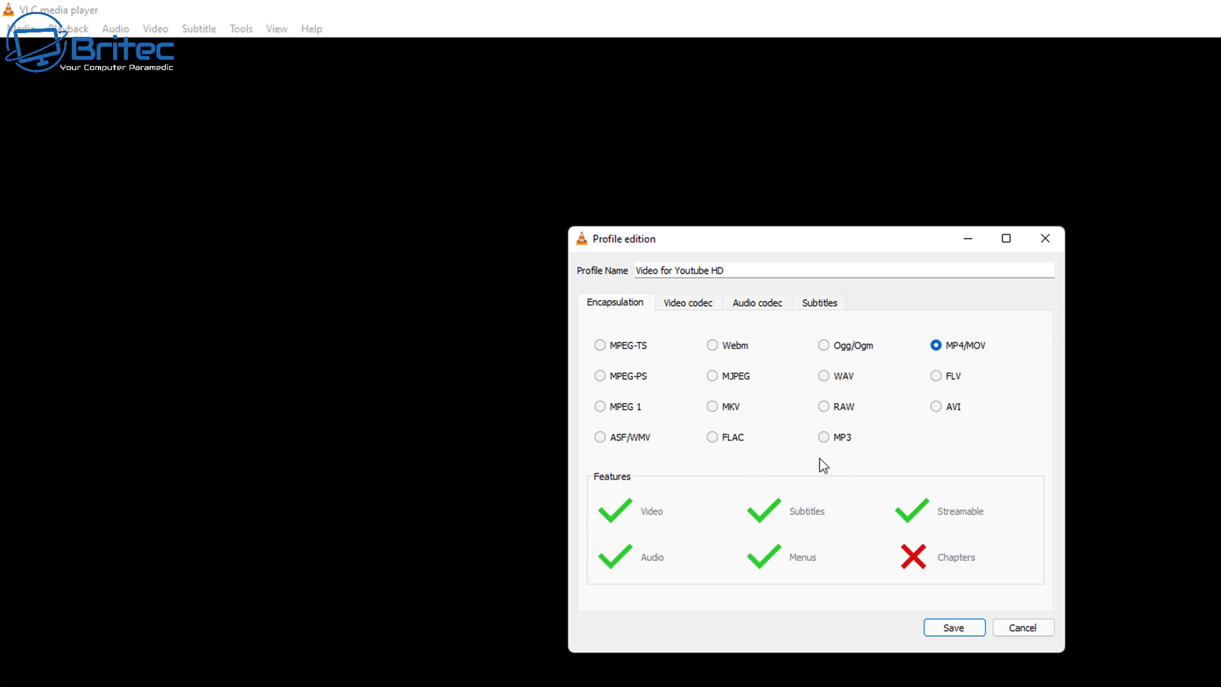
click(965, 346)
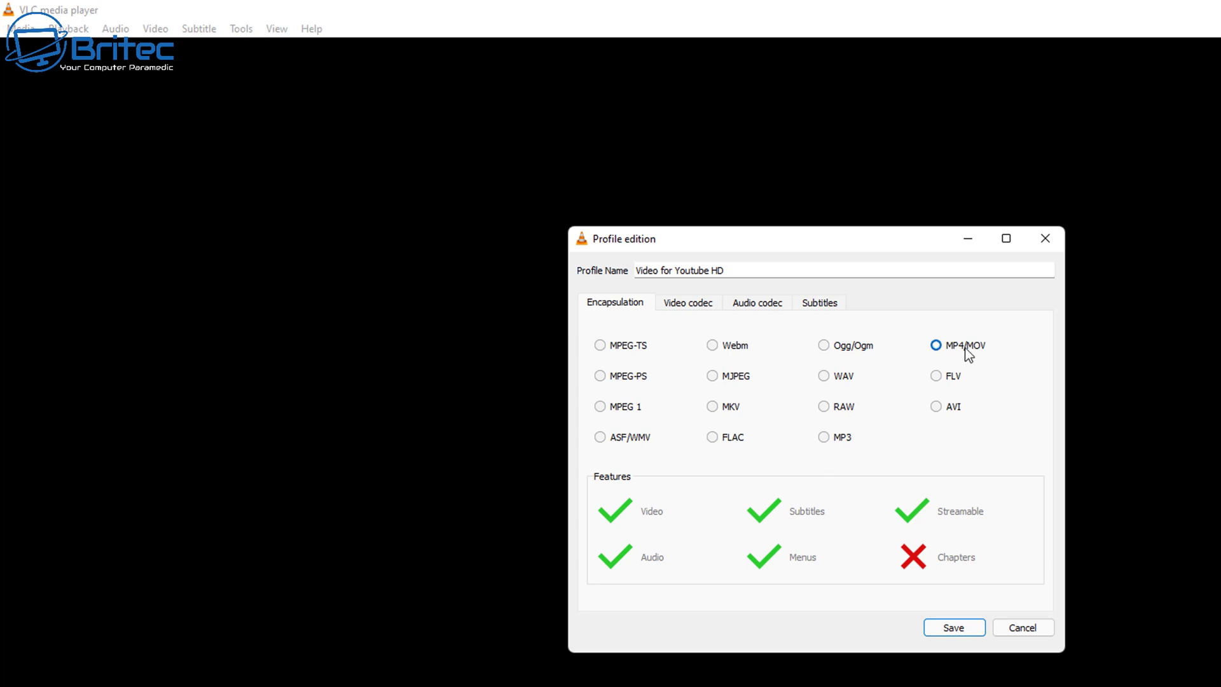
click(693, 305)
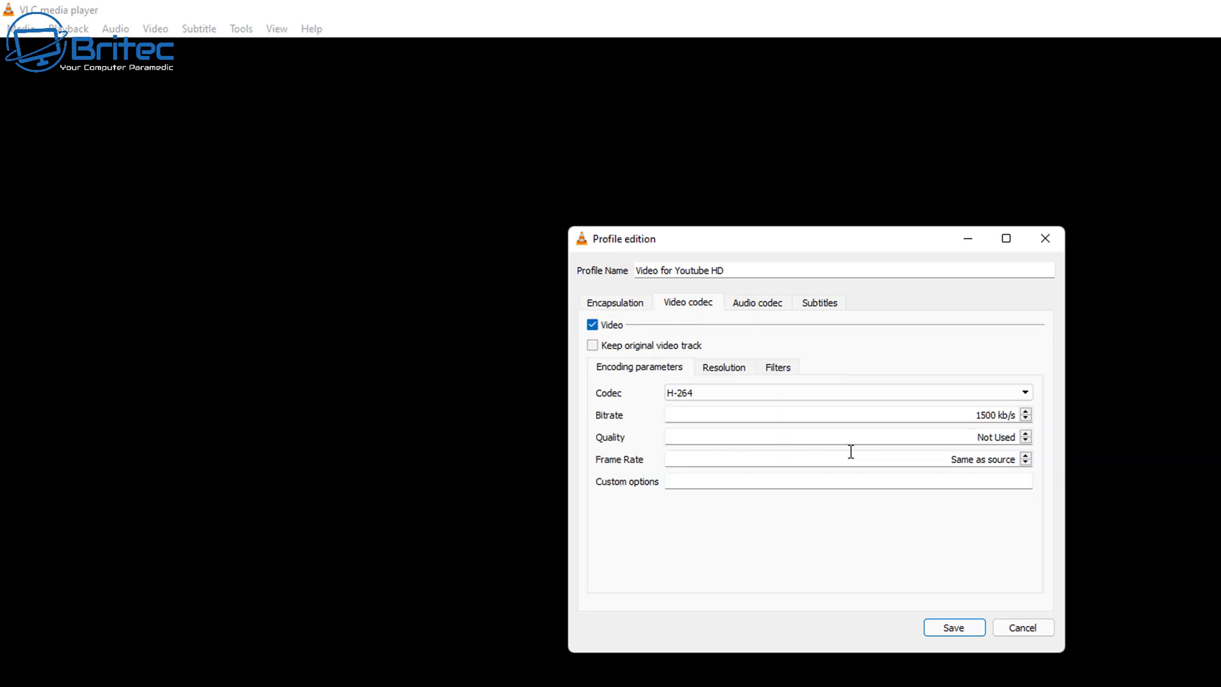
click(758, 304)
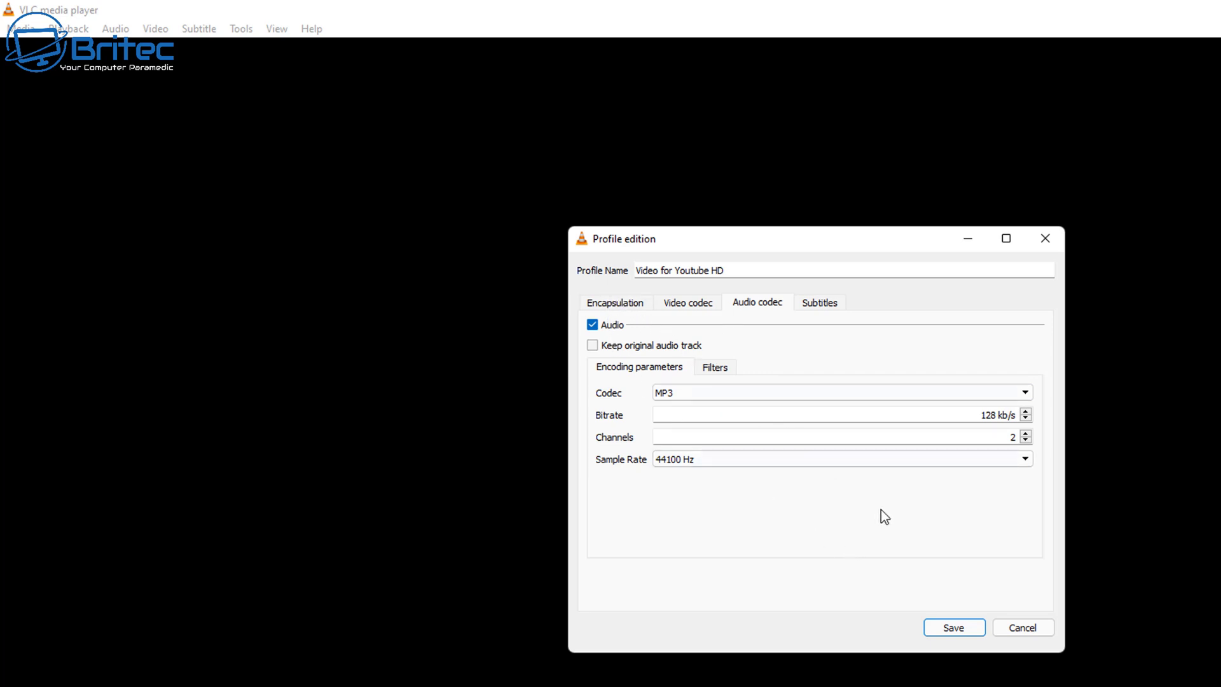
click(1022, 627)
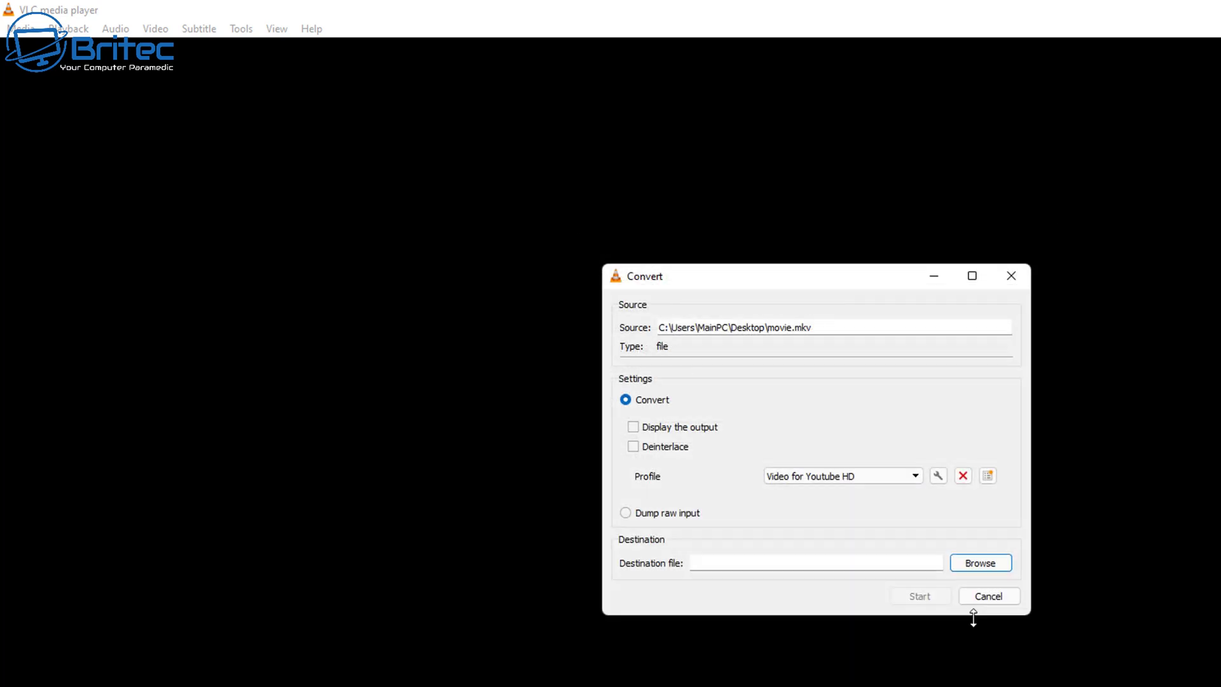
Choose the Video - H.264 + MP3 (MP4) profile and edit it to keep the original video track
click(853, 479)
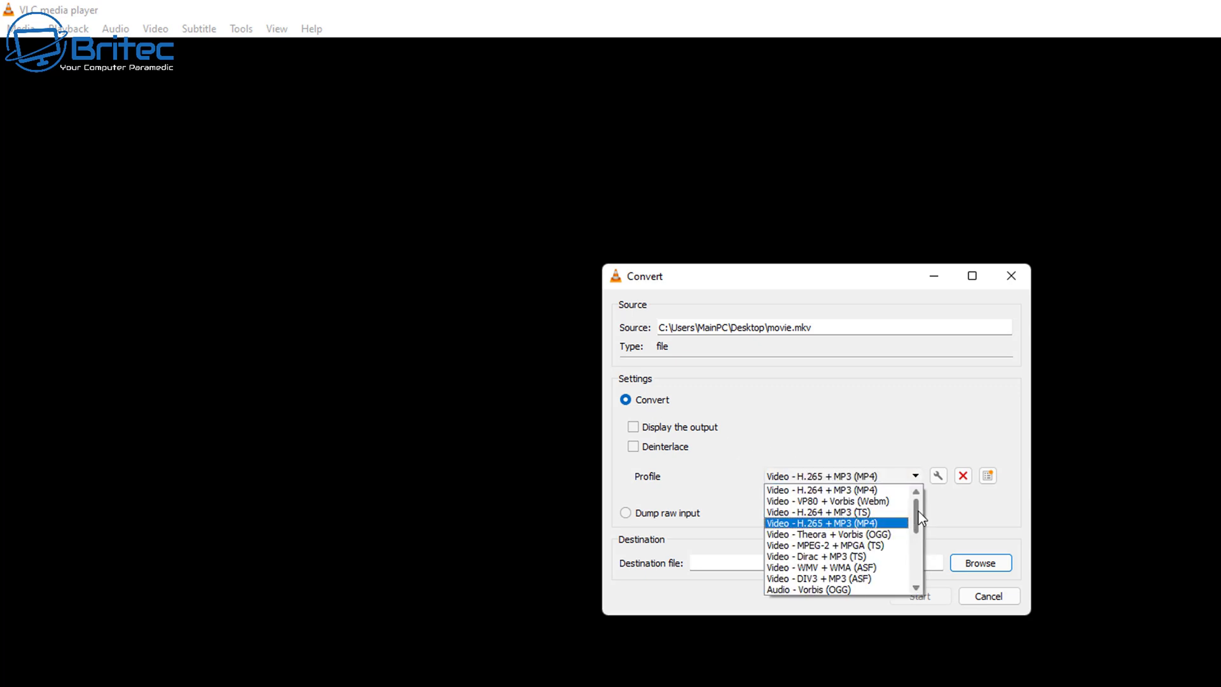
click(837, 491)
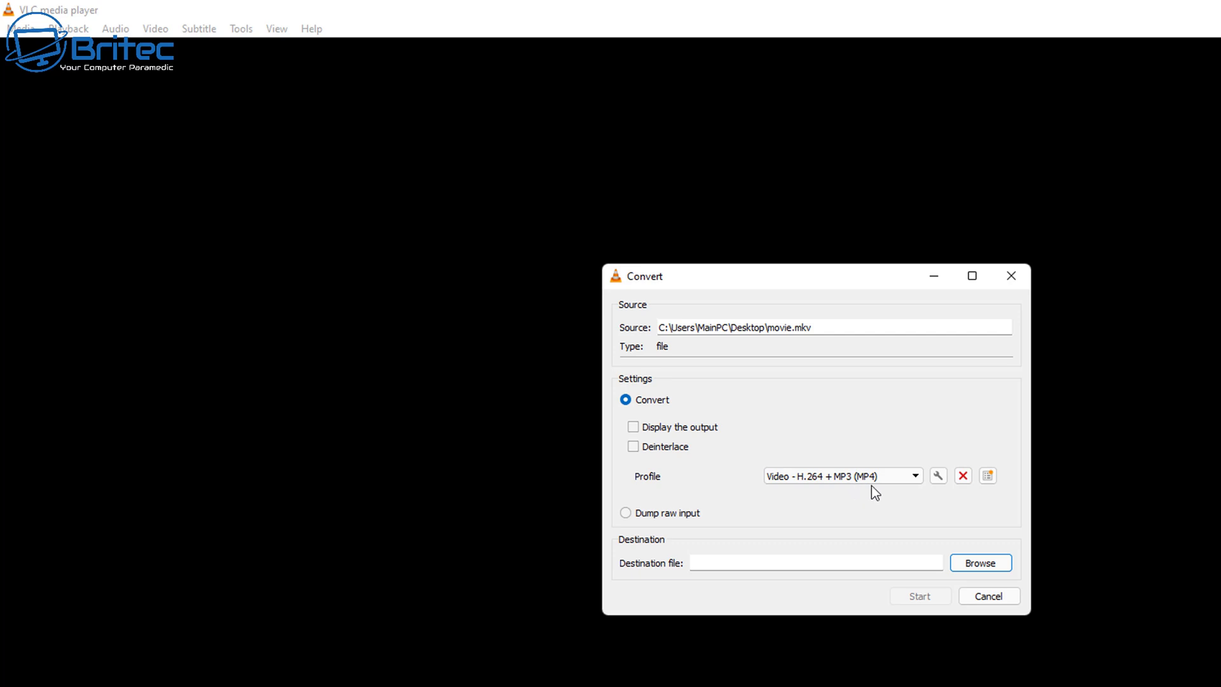
click(938, 476)
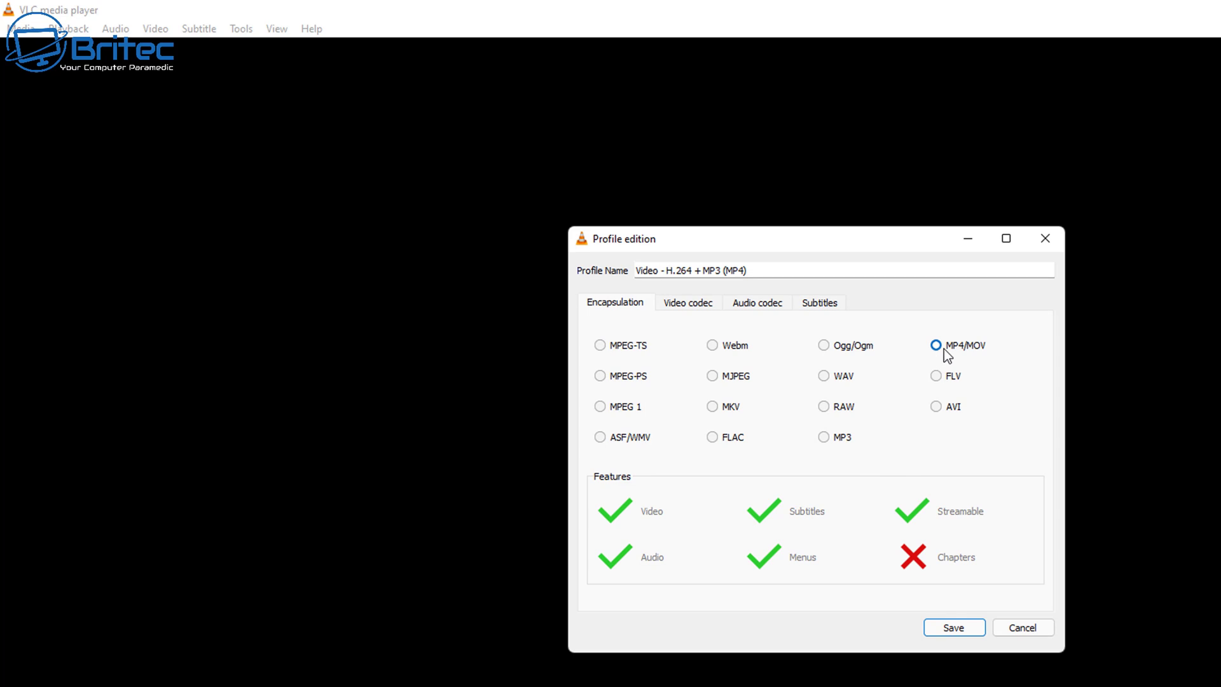
click(687, 305)
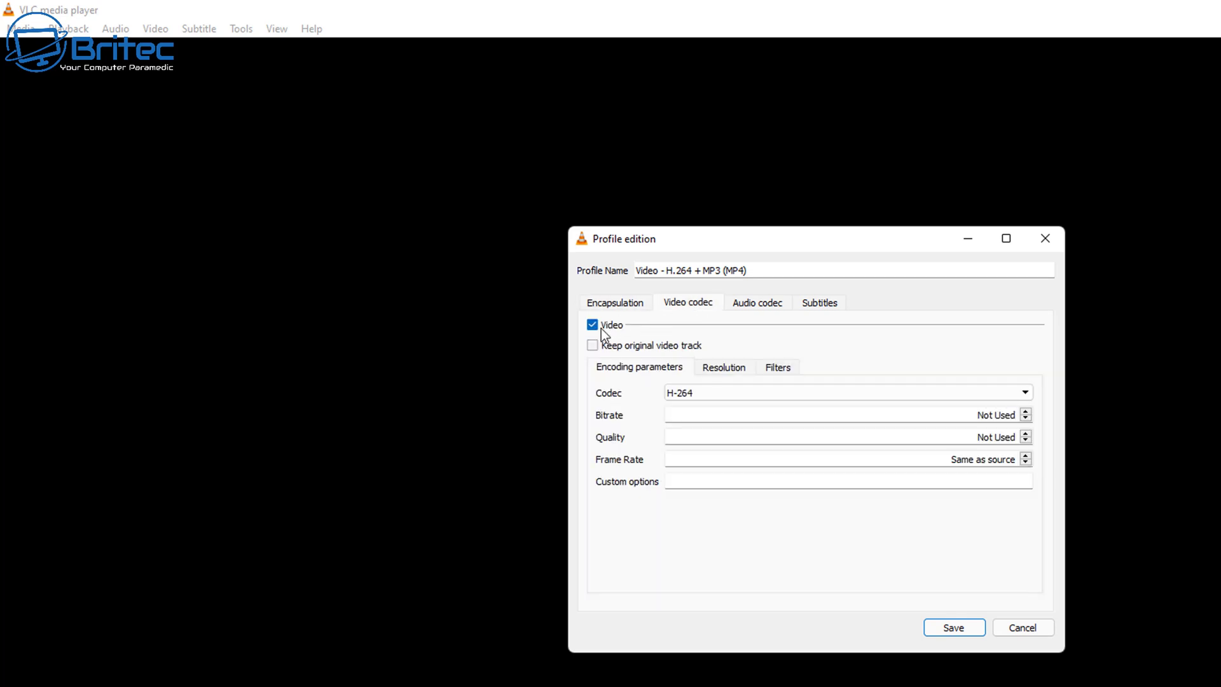
click(592, 345)
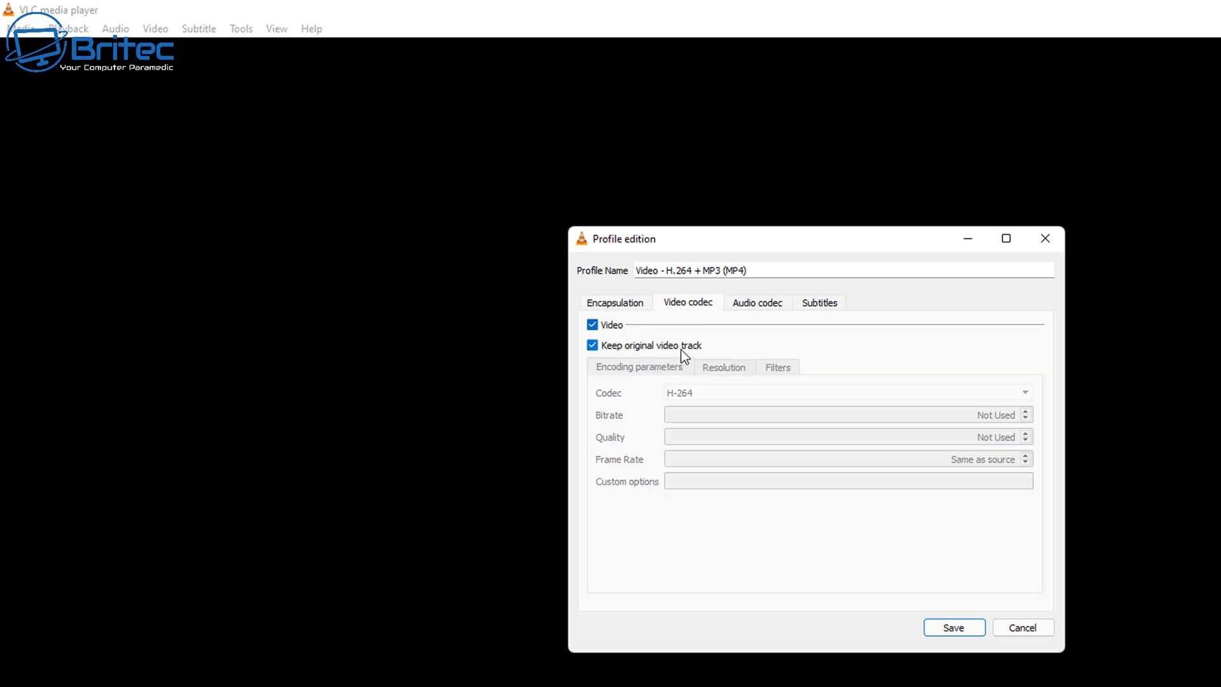
click(591, 346)
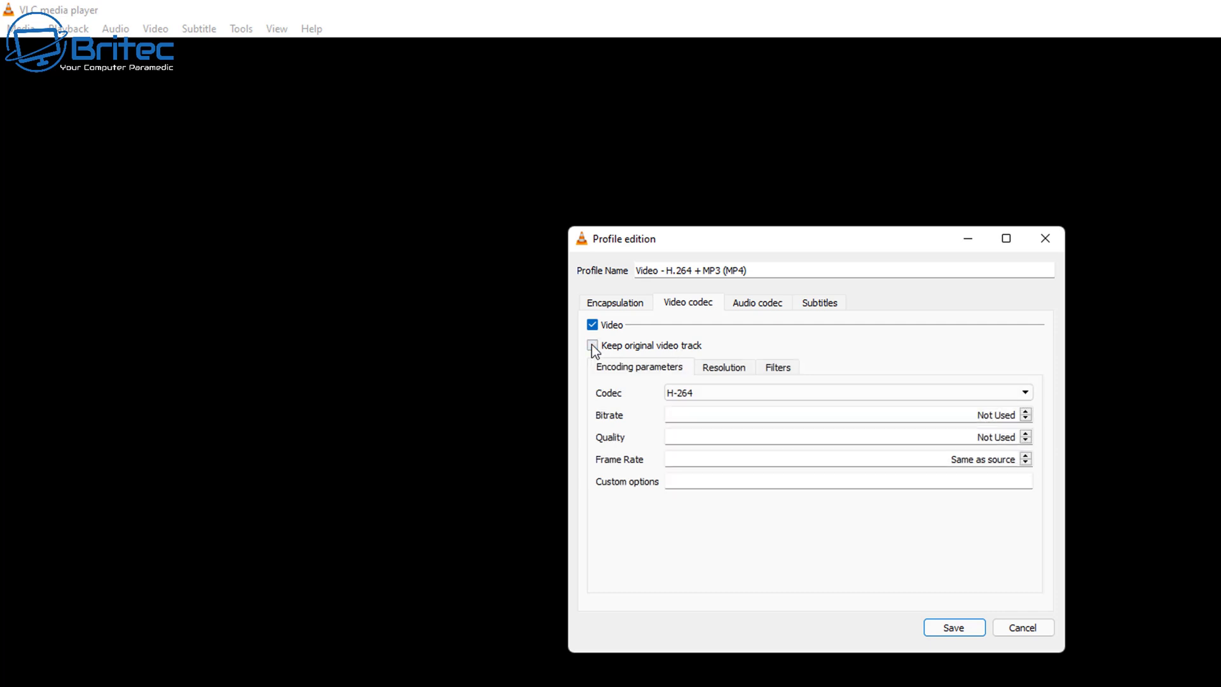
click(591, 346)
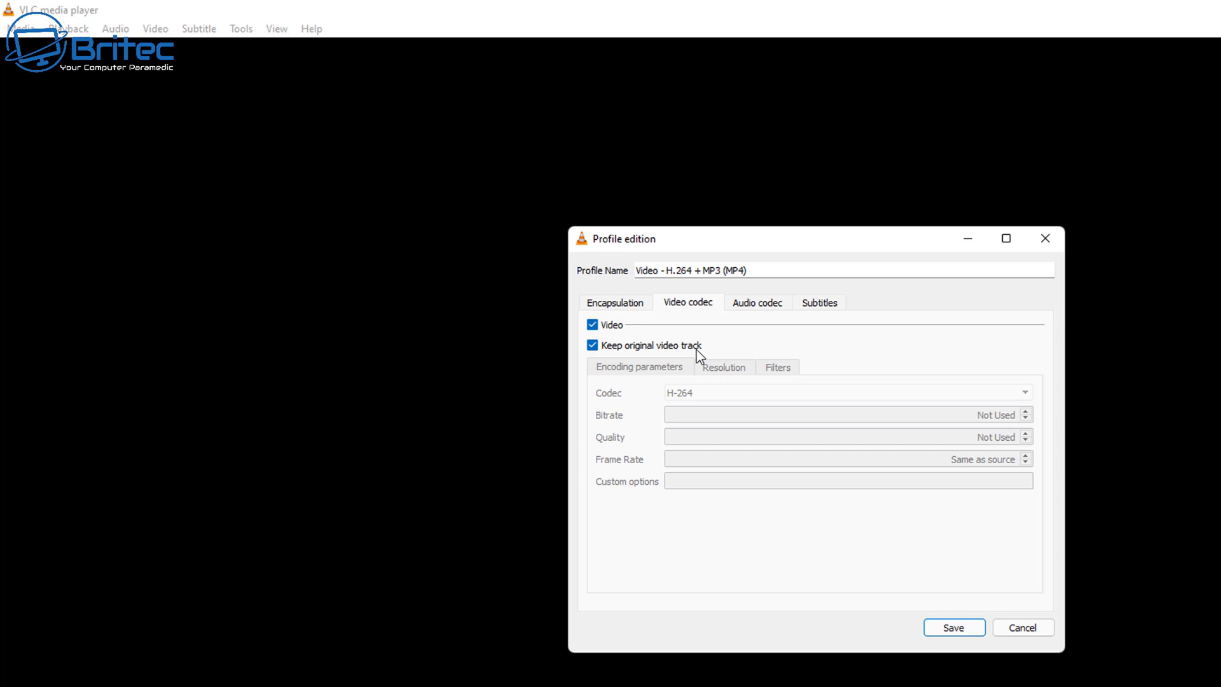
Set the profile to keep the original audio track, check its encapsulation, and save the profile
click(748, 304)
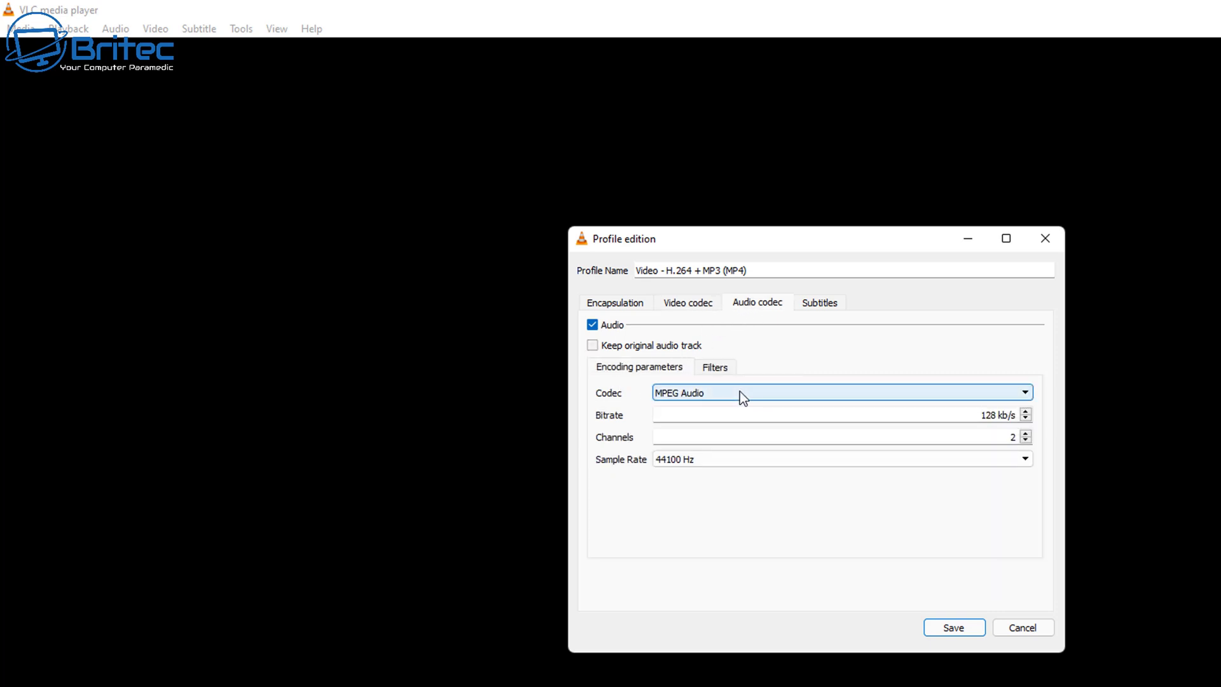
click(594, 345)
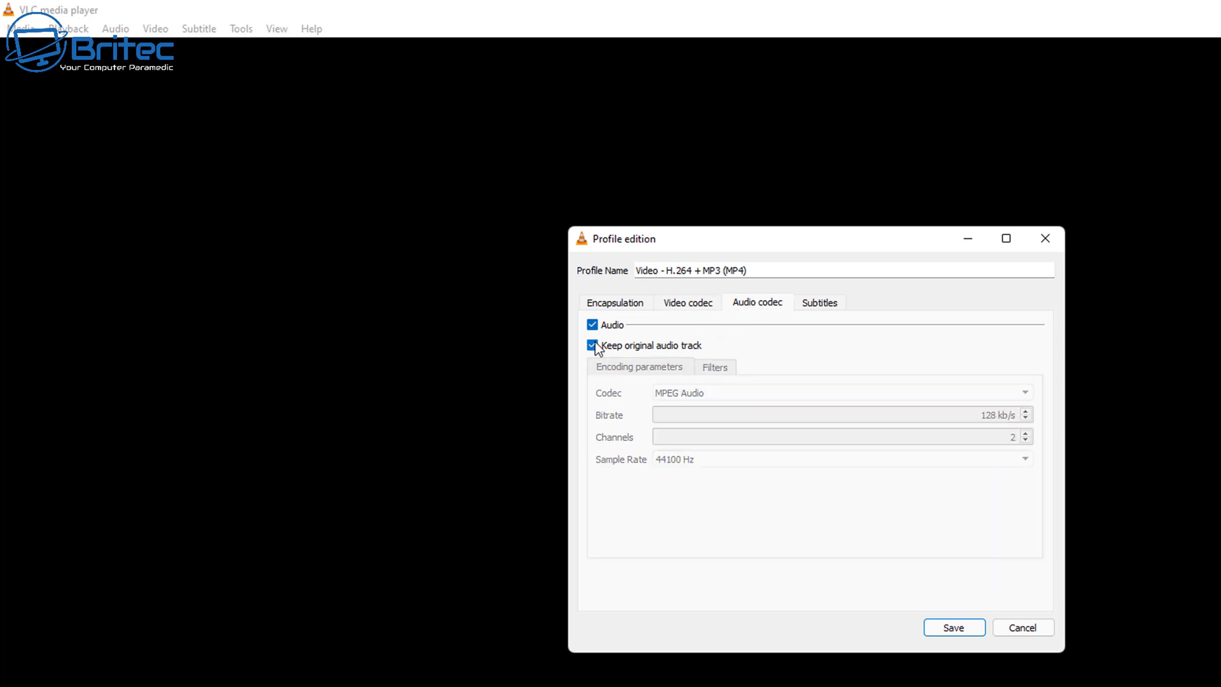
click(617, 307)
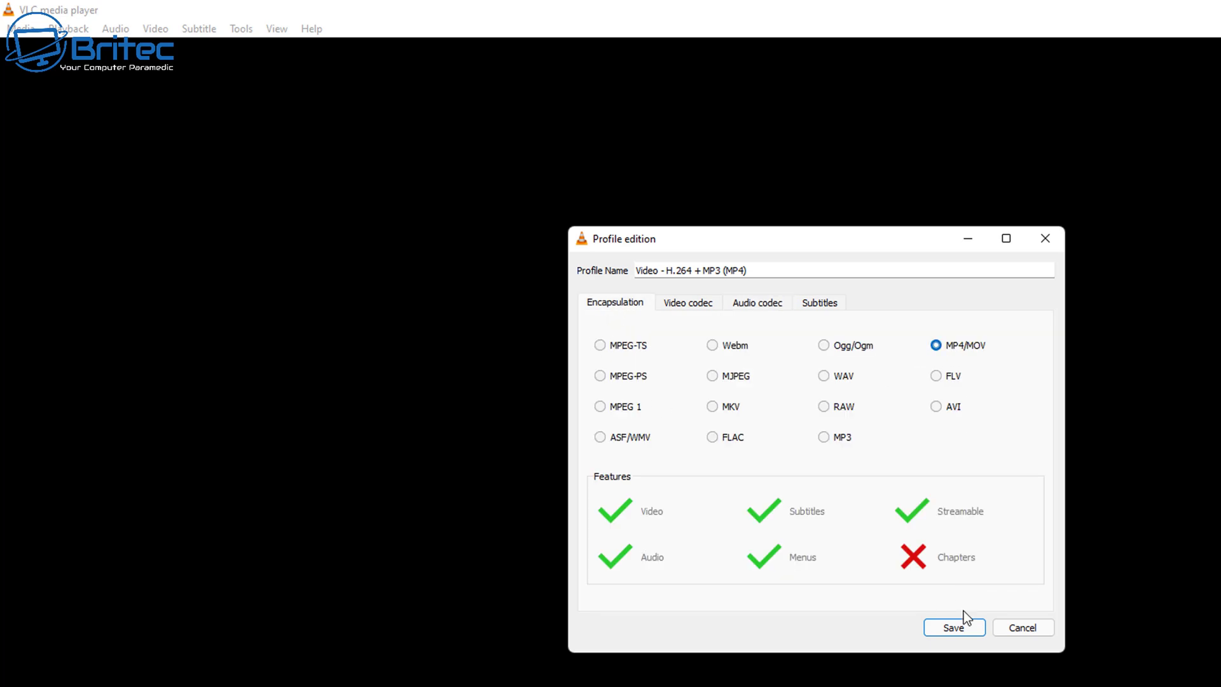
click(954, 628)
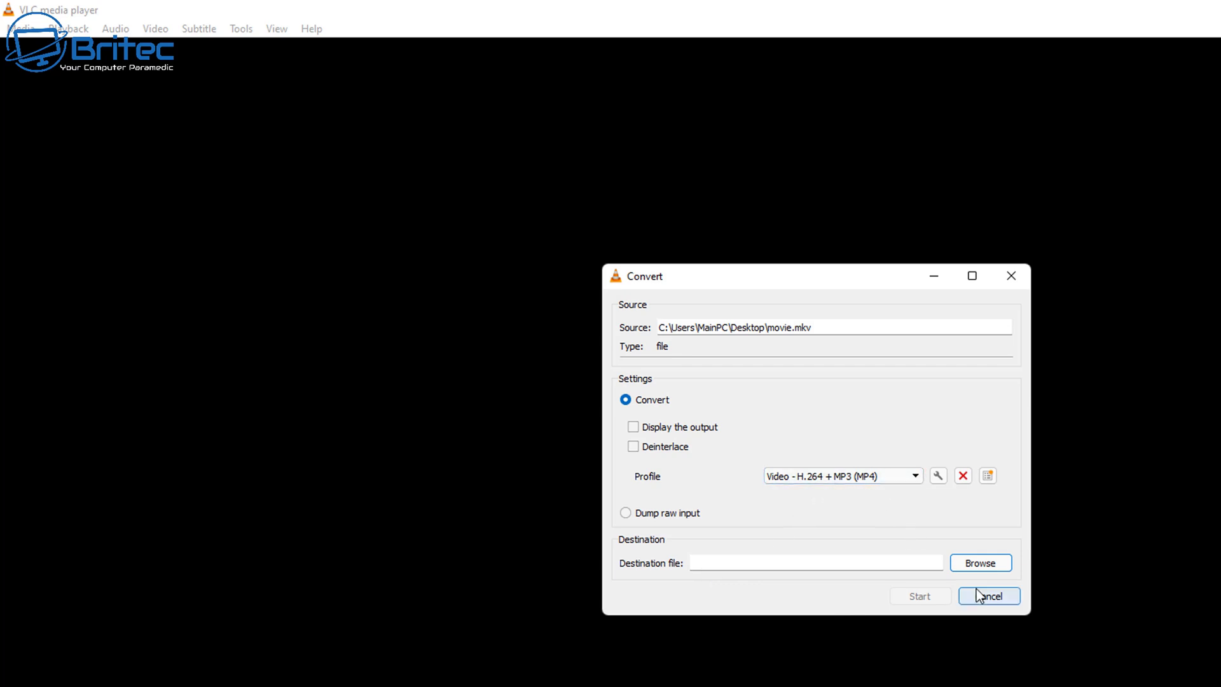
Set the conversion's destination file to movie2.mp4 on the Desktop
click(973, 564)
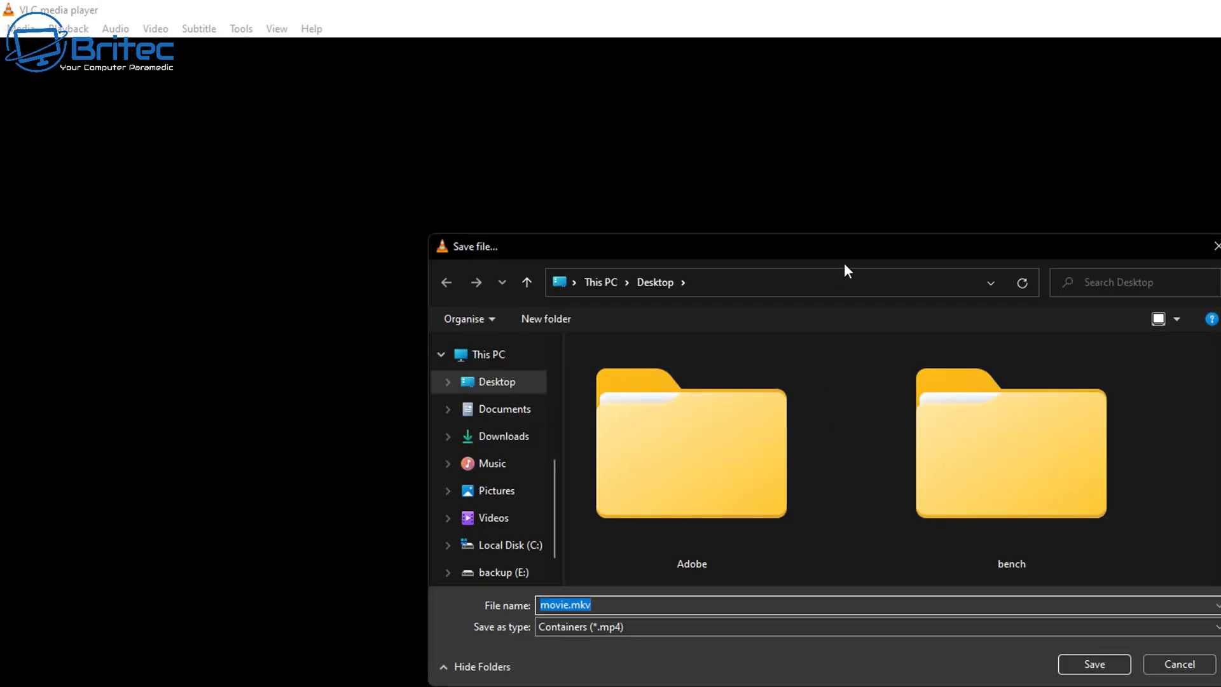
drag(846, 258, 832, 253)
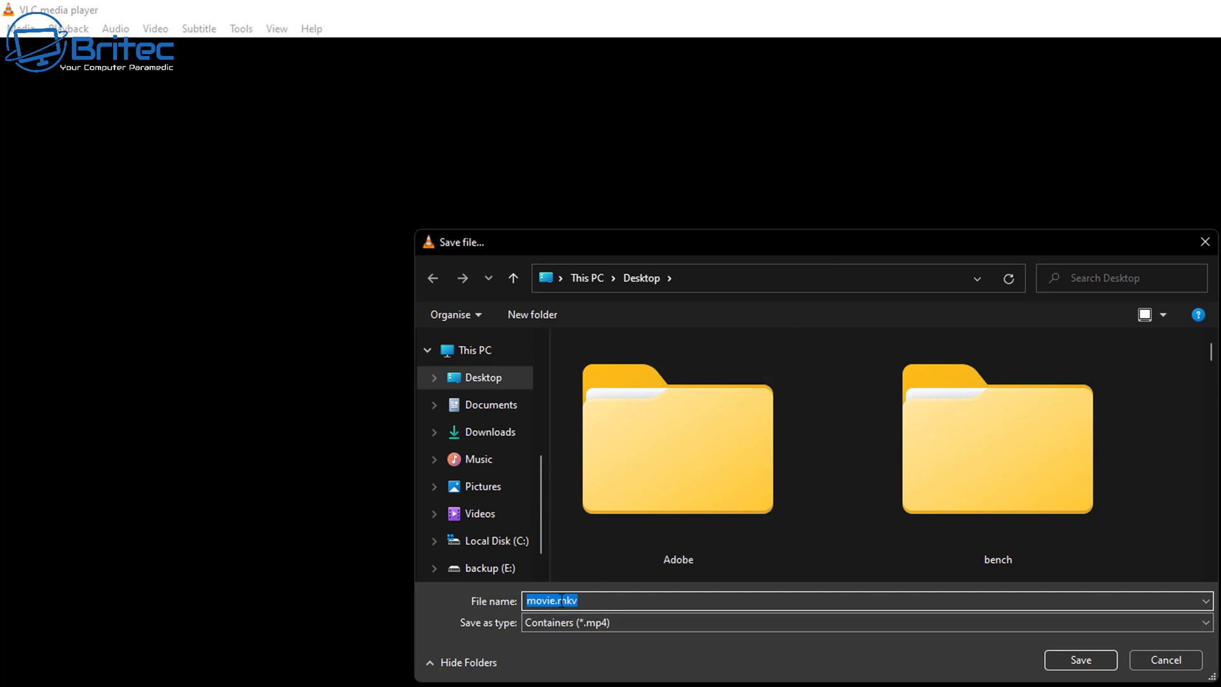
click(586, 601)
click(470, 602)
text(movie)
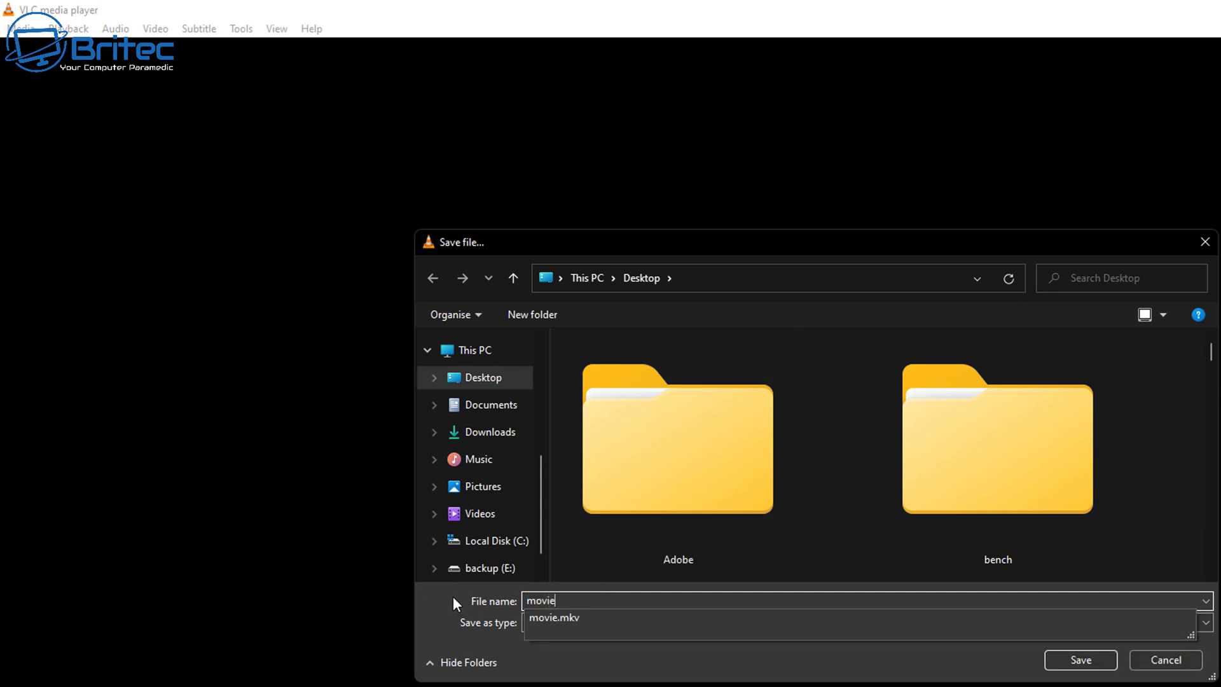
text(.p)
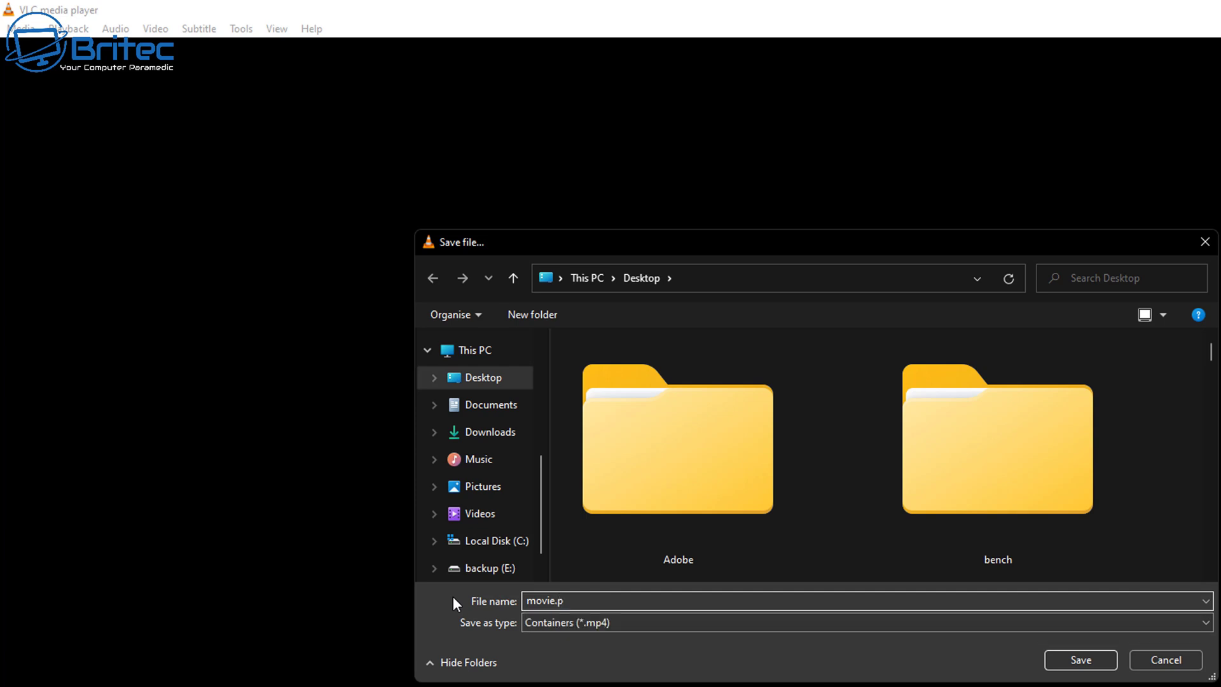
key(BackSpace)
text(mp)
text(4)
text(2)
click(1084, 658)
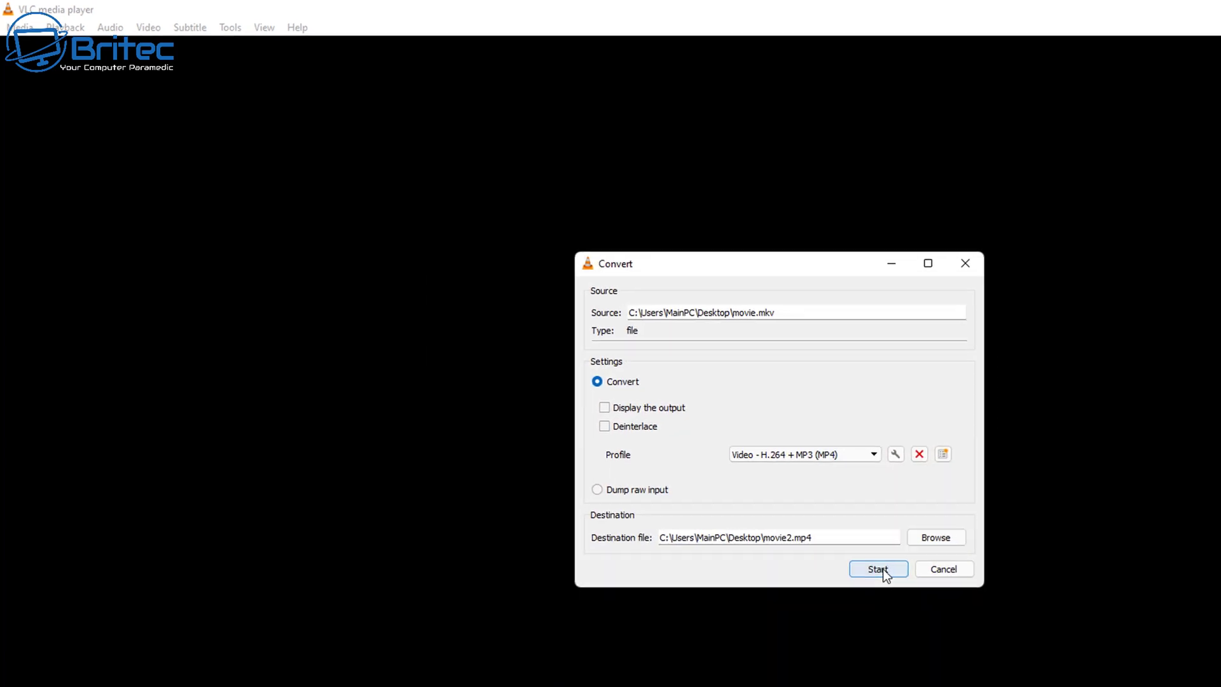
Start the conversion and, on the desktop, place the output file movie2.mp4 beside movie.mkv
click(869, 562)
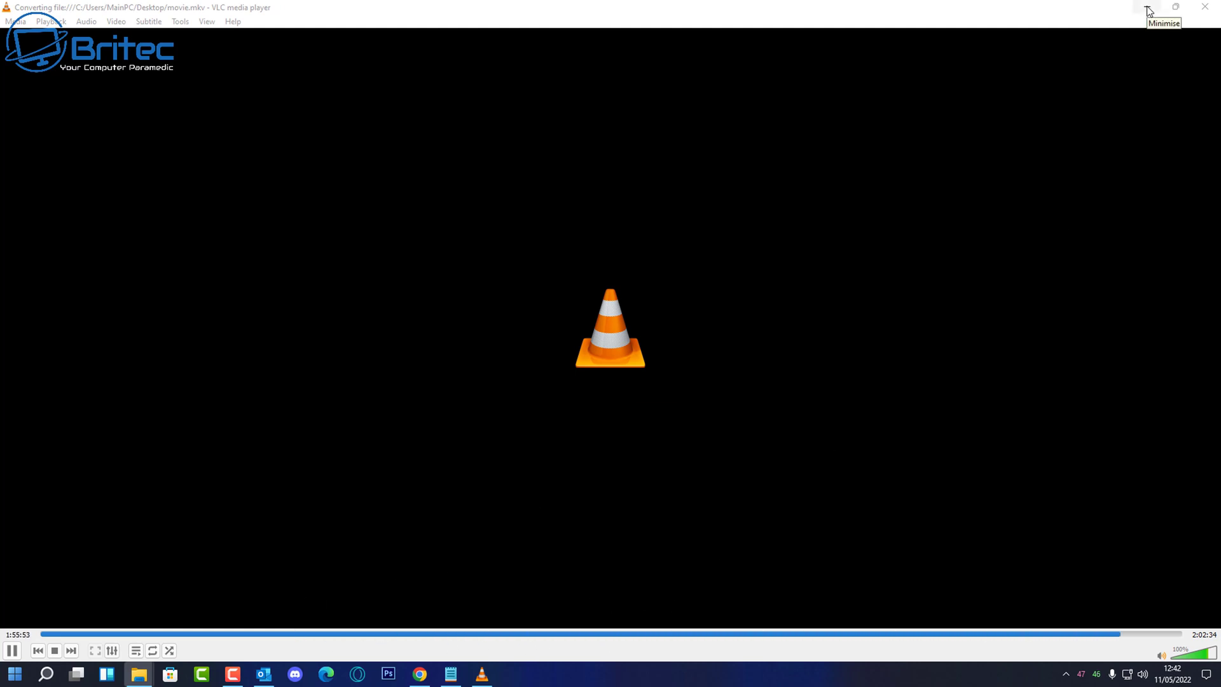
click(1149, 10)
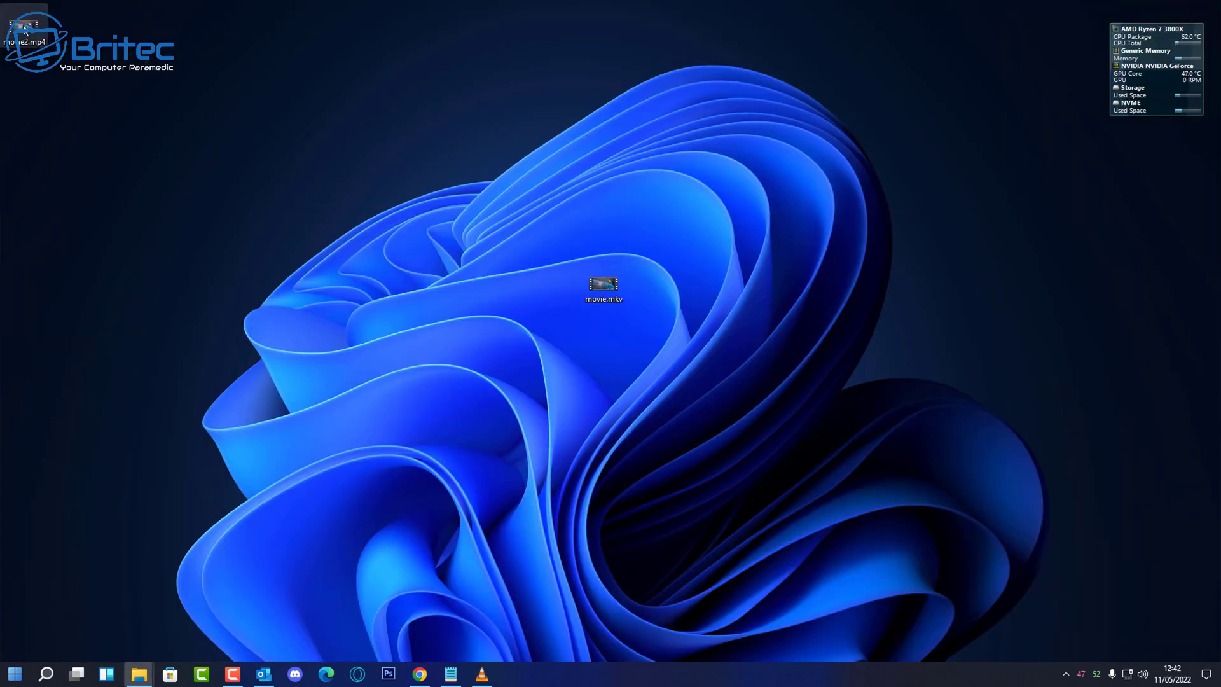
drag(44, 56, 551, 287)
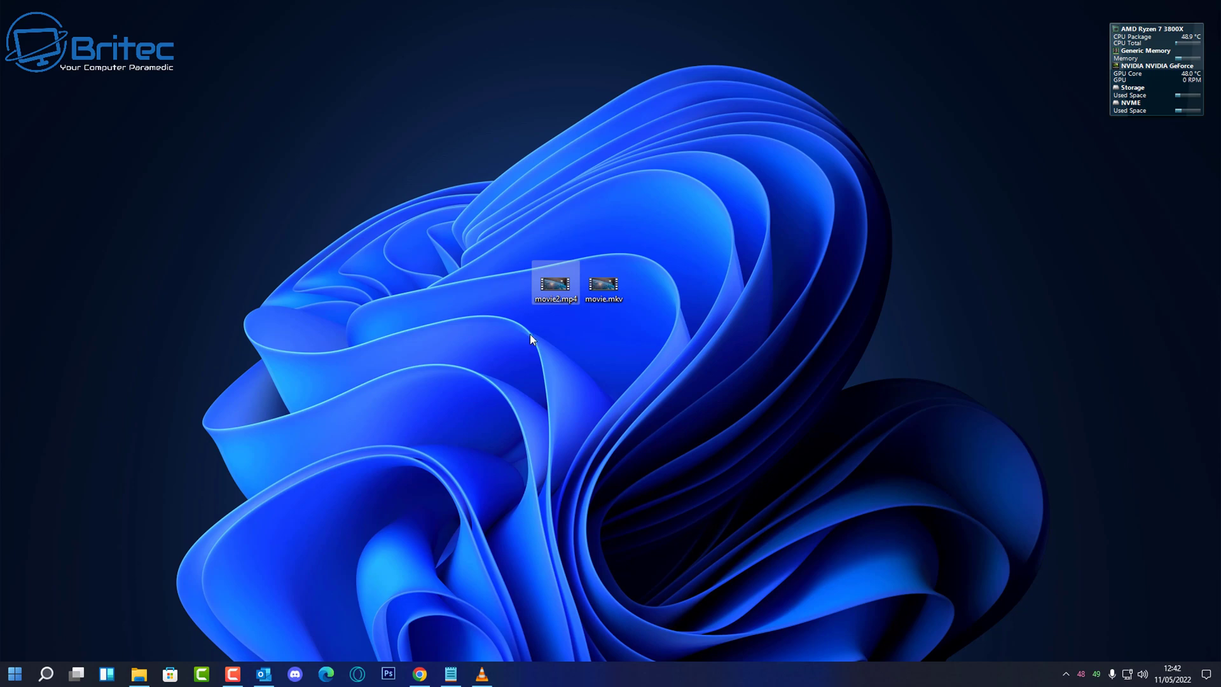
Compare the file information of movie2.mp4 and movie.mkv, and examine the general, security and details properties of movie2.mp4
mouse_move(551, 284)
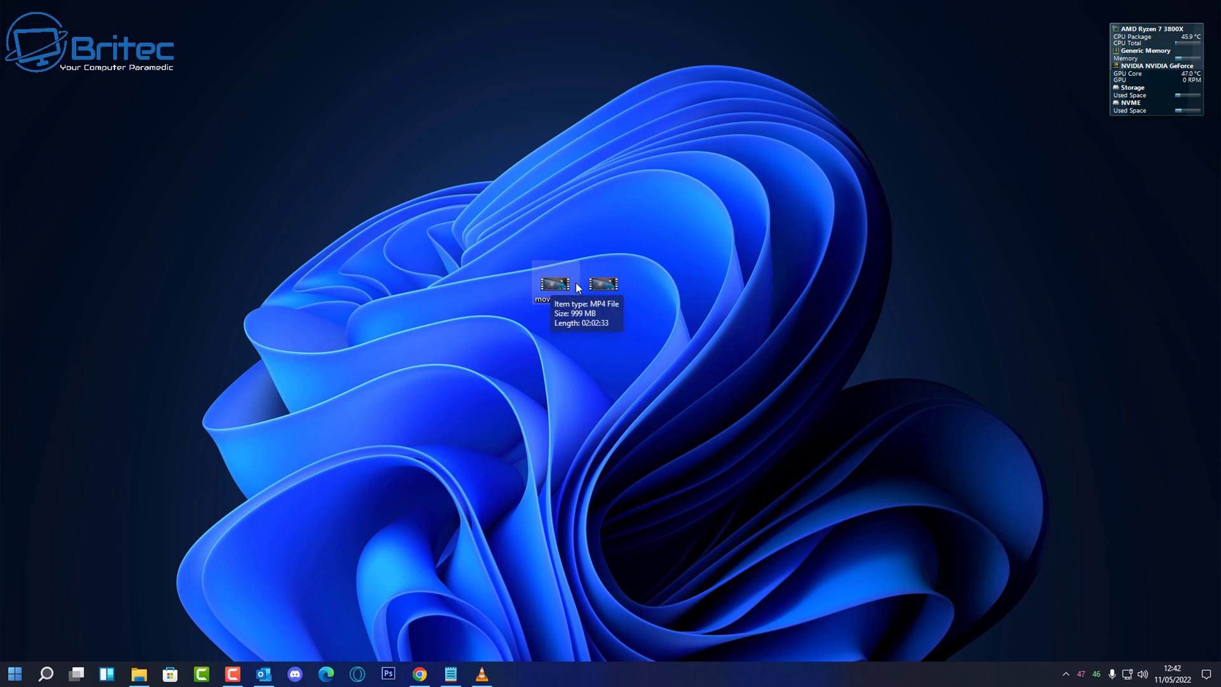
mouse_move(602, 284)
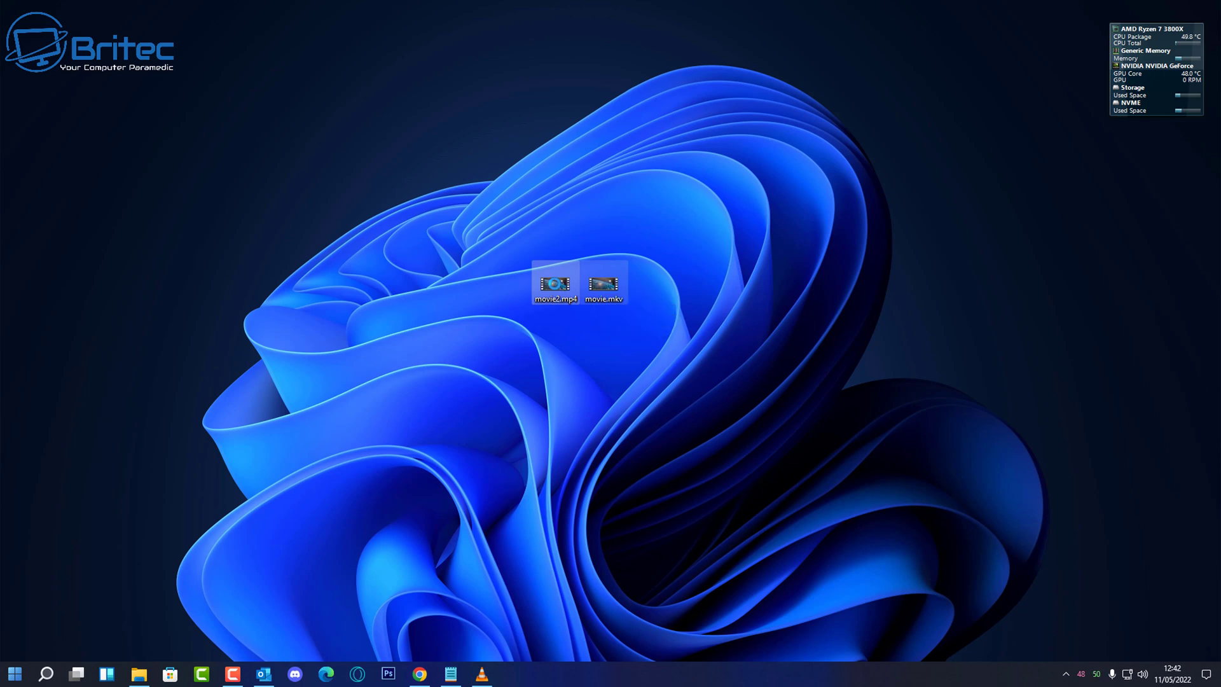
right_click(554, 283)
click(607, 588)
drag(648, 278, 613, 195)
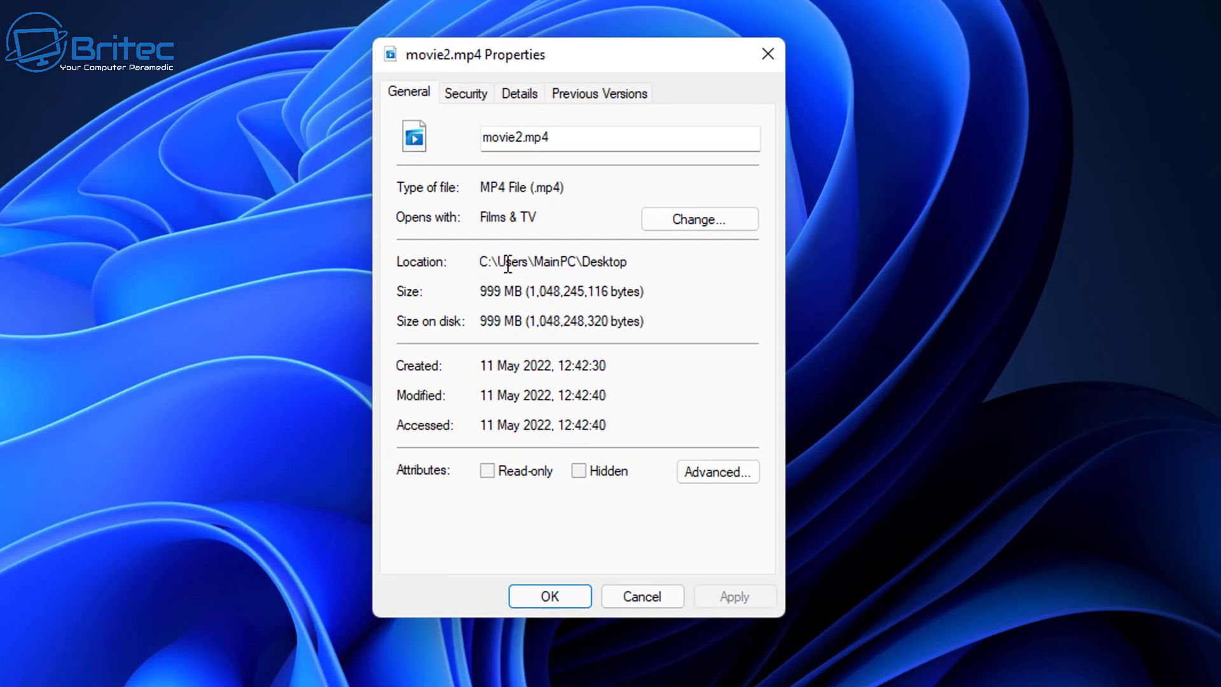
click(511, 91)
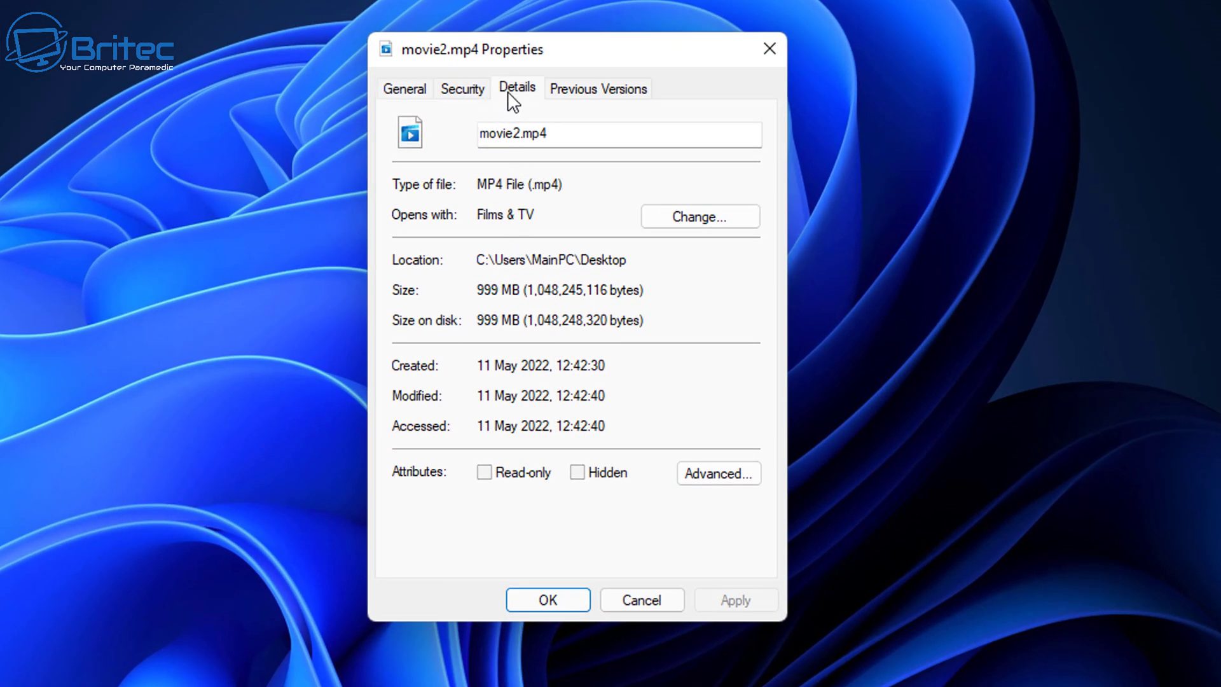
click(471, 93)
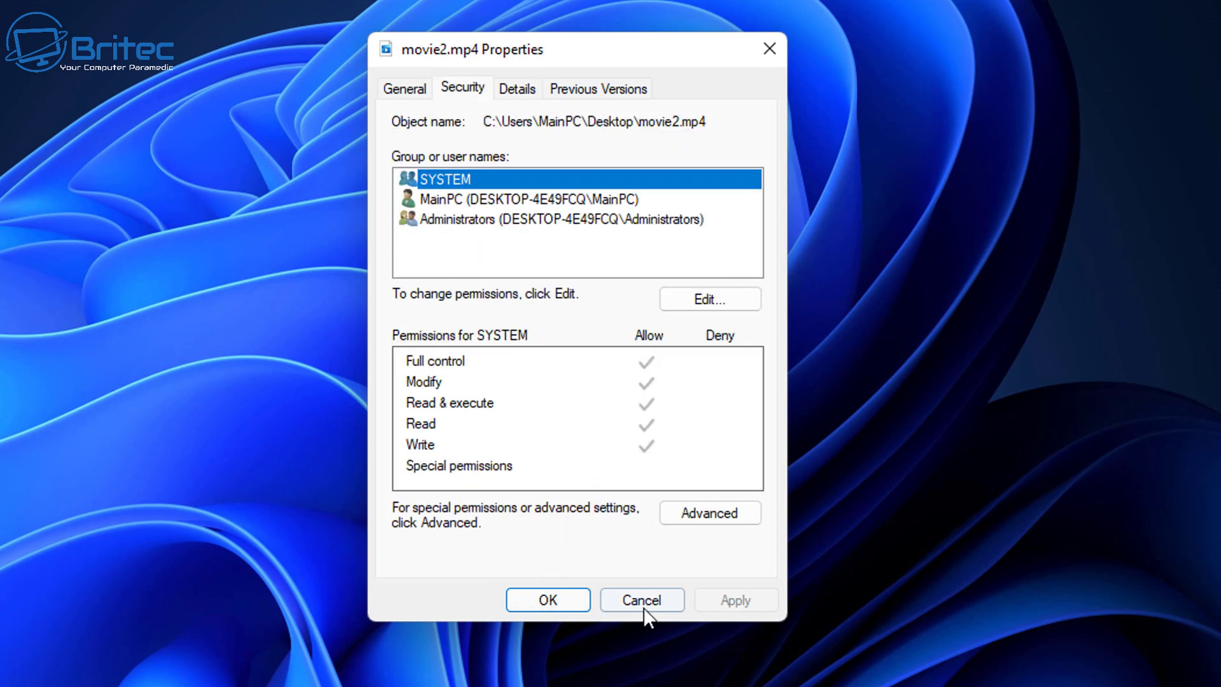
click(531, 91)
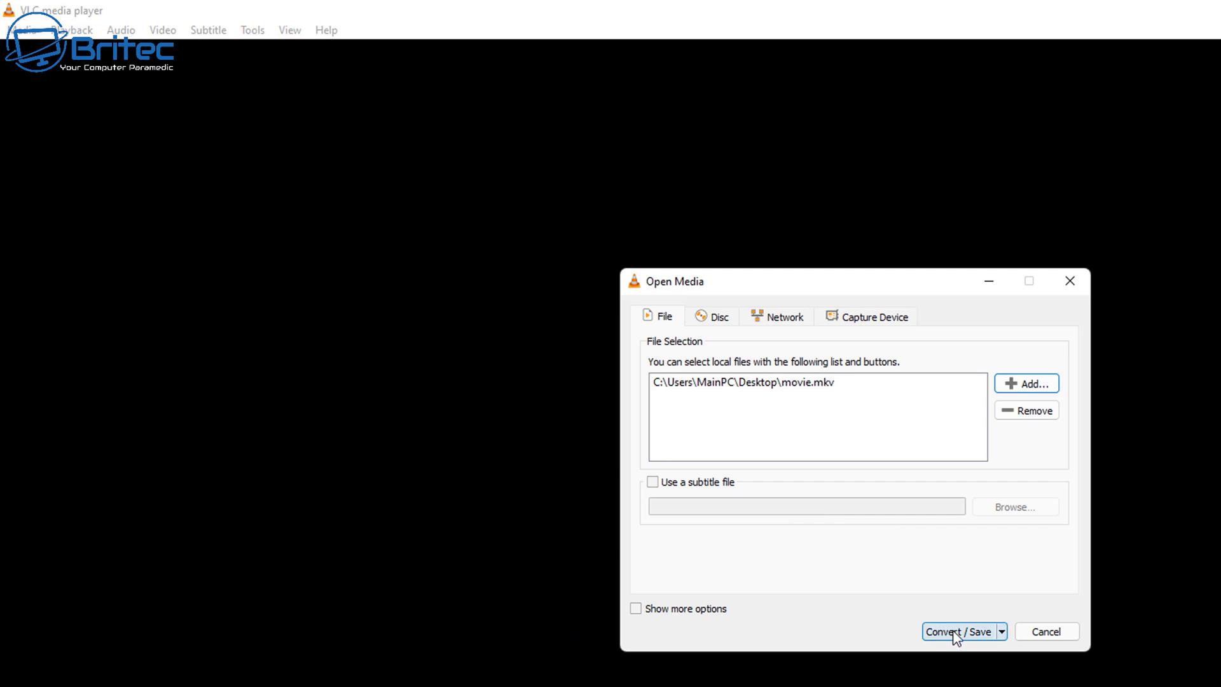
Proceed to the conversion settings for movie.mkv in VLC media player and choose the Video for Youtube HD profile
click(955, 632)
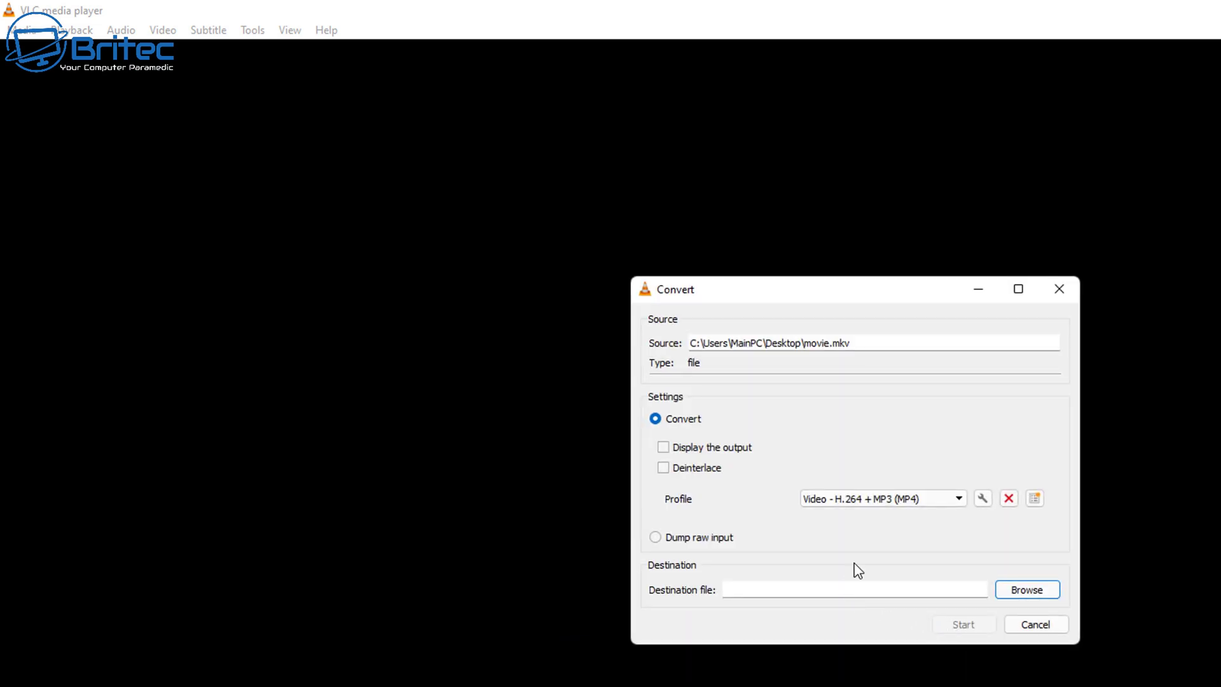
click(880, 499)
scroll(929, 585, down, 3)
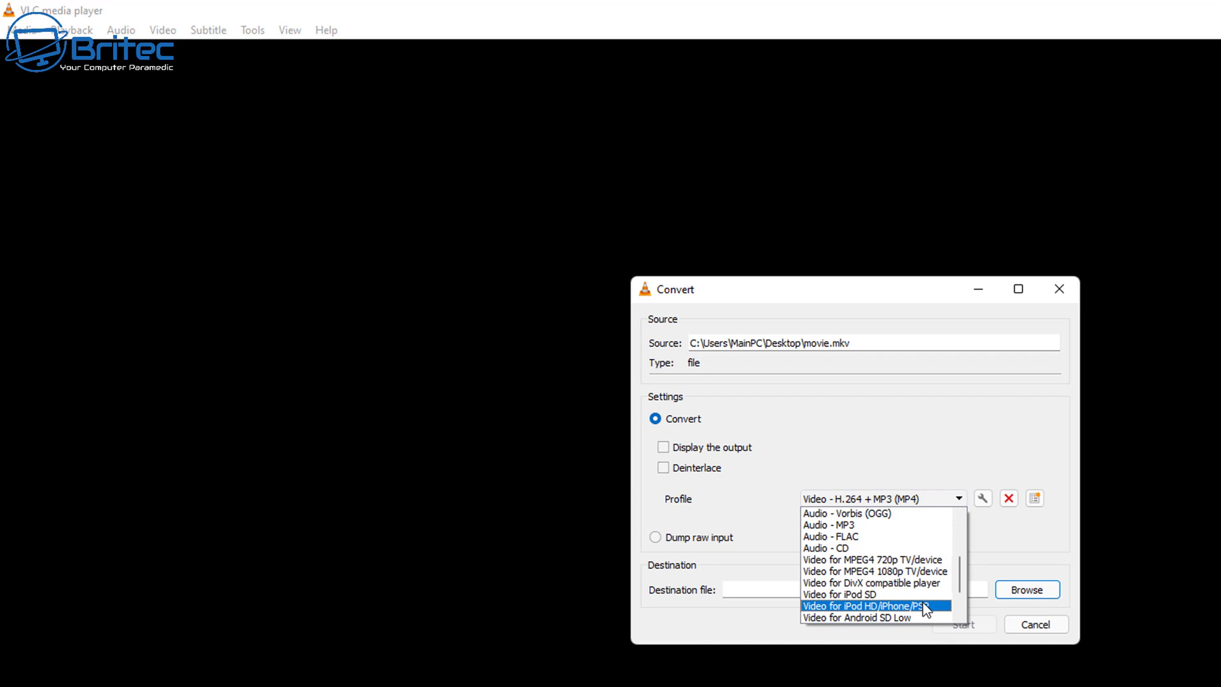
scroll(922, 614, down, 2)
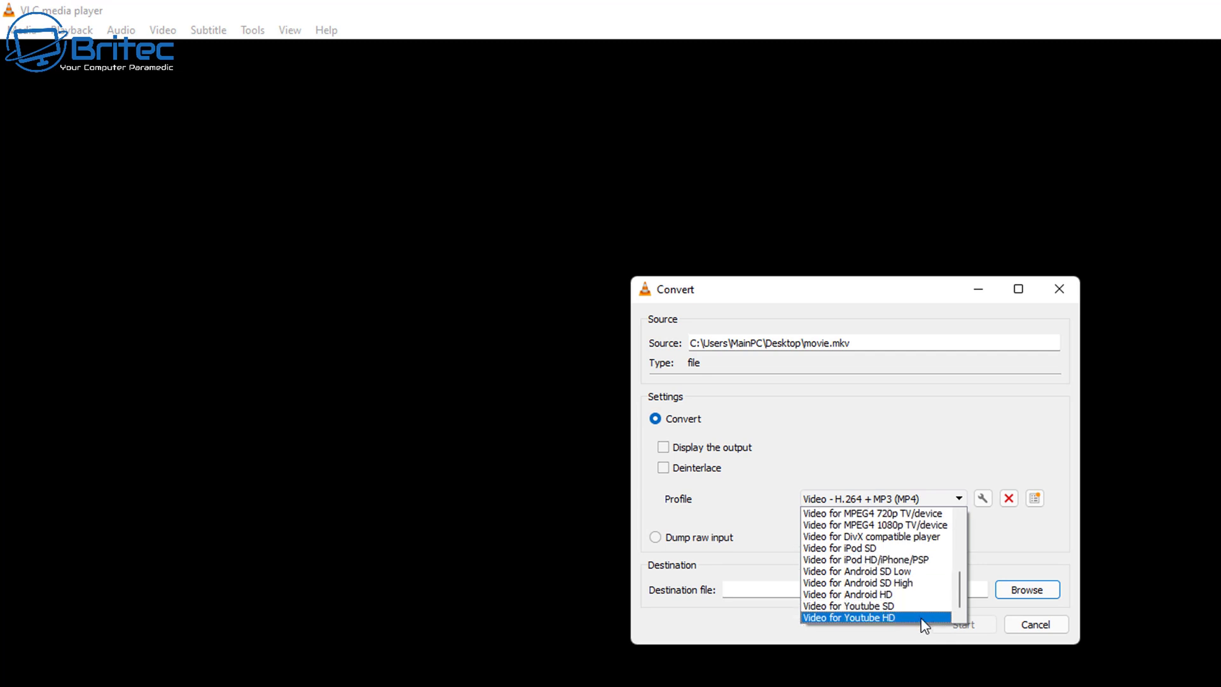
click(880, 617)
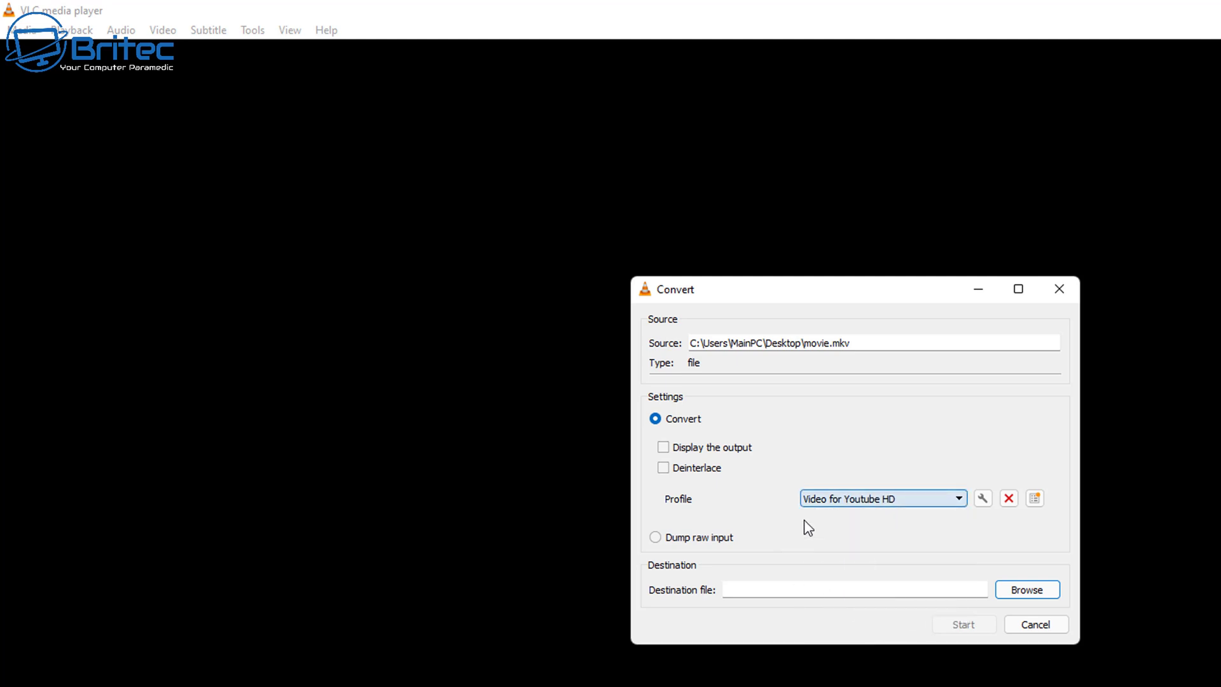
Set the conversion's destination file to youtube.mp4 on the Desktop
click(1015, 594)
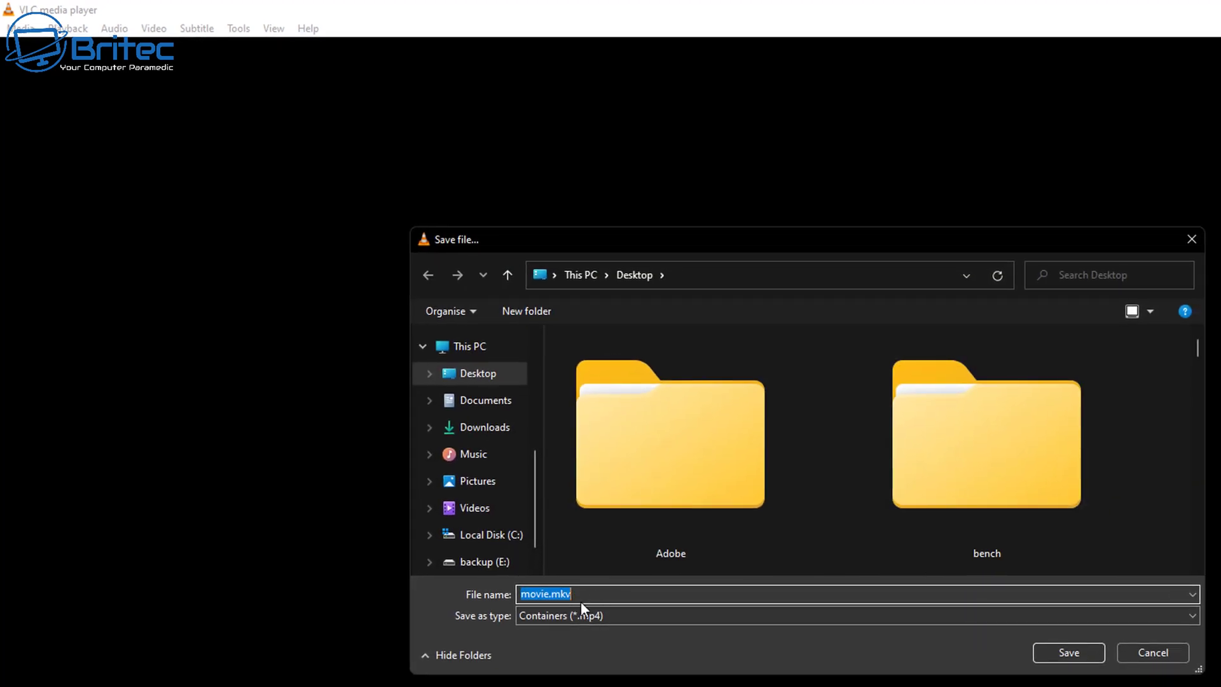
click(572, 594)
double_click(572, 594)
drag(572, 594, 491, 593)
text(youtube.mp4)
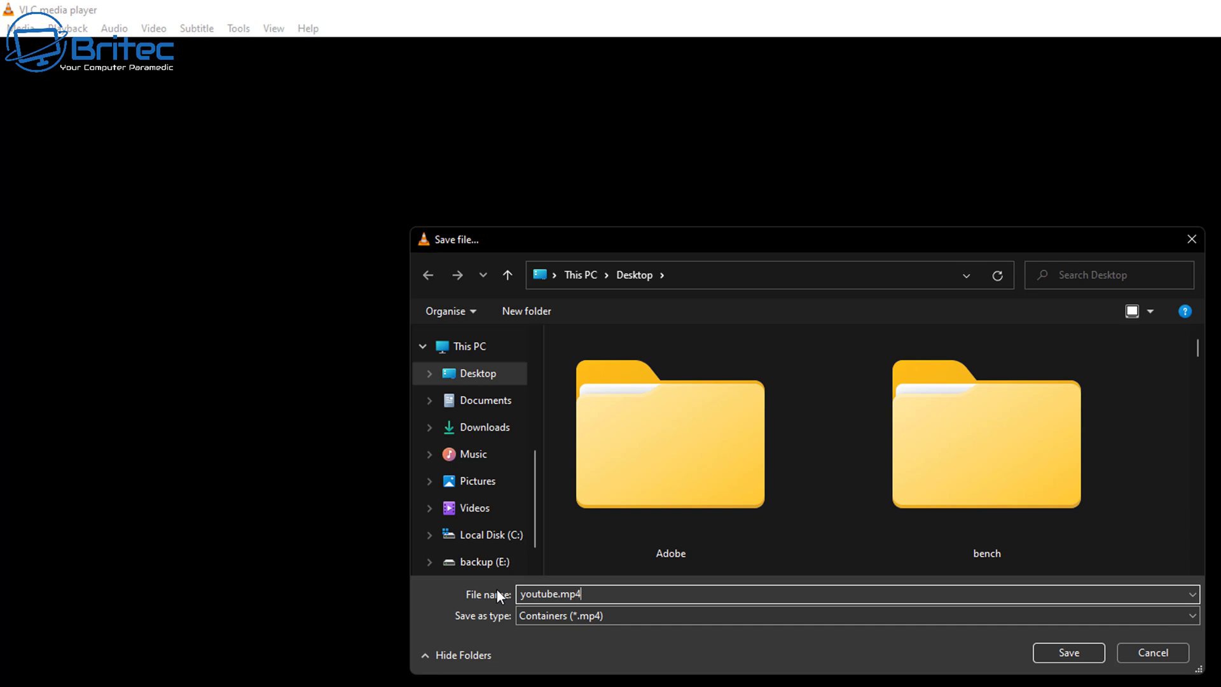
click(1062, 651)
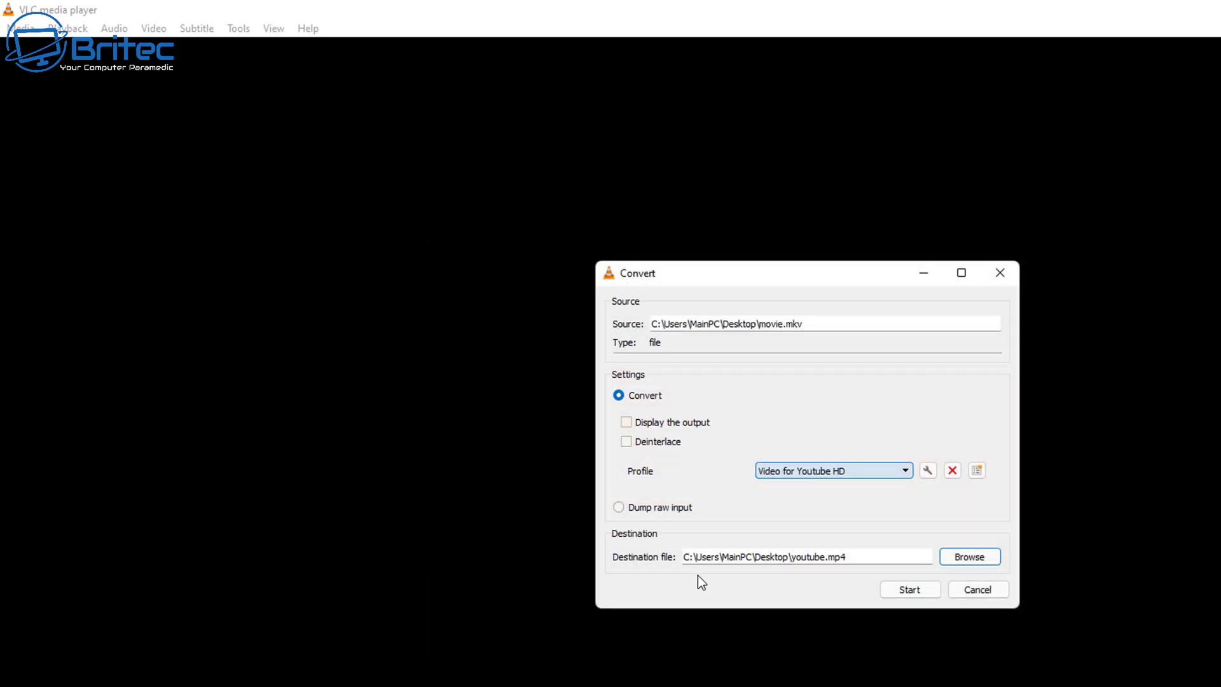